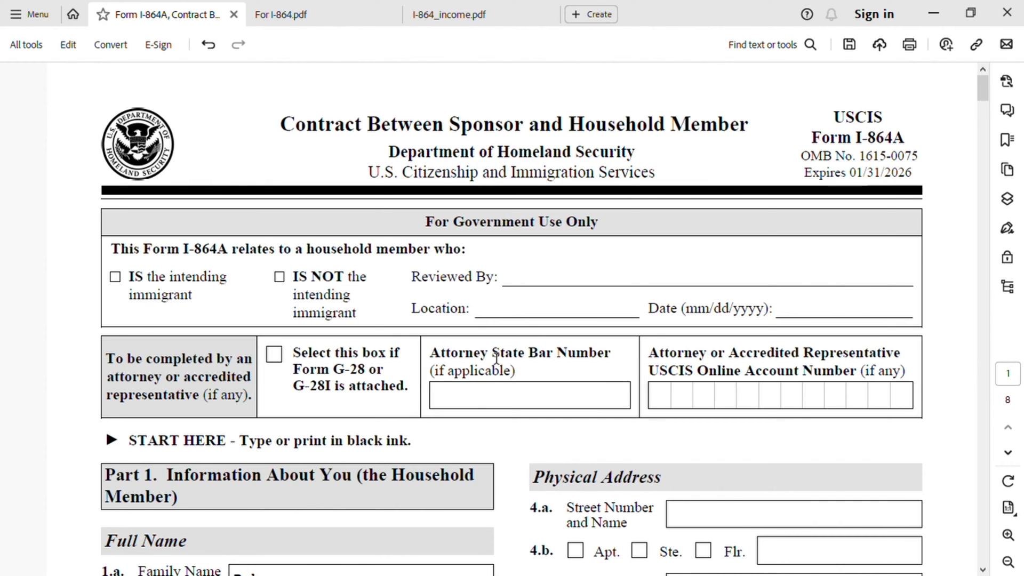
- Review Part 1 of Form I-864A, covering the household member's full name, mailing and physical address, birth details and identification number fields
scroll(496, 357, "down", 2)
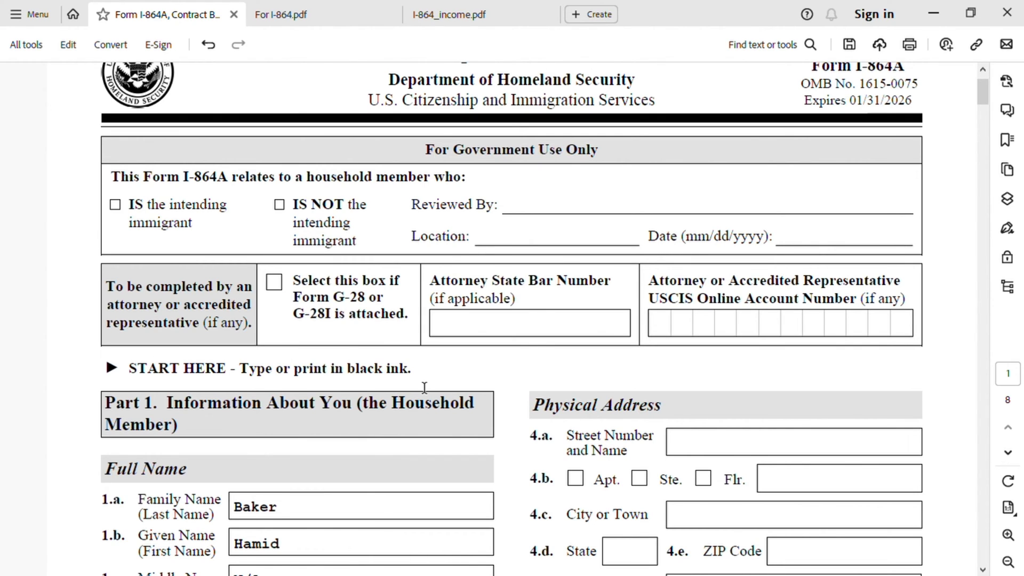
scroll(505, 413, "down", 2)
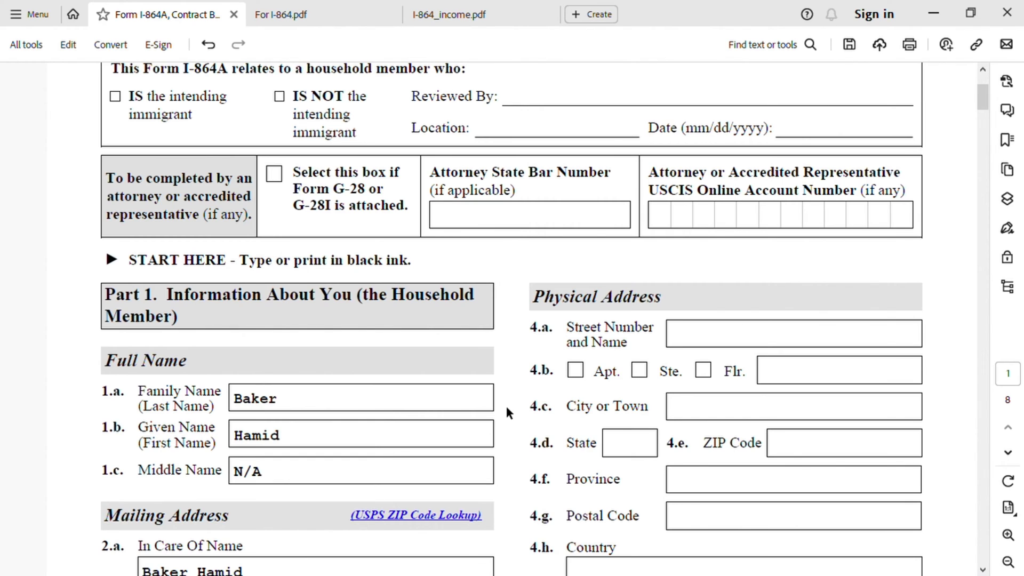
scroll(538, 413, "down", 1)
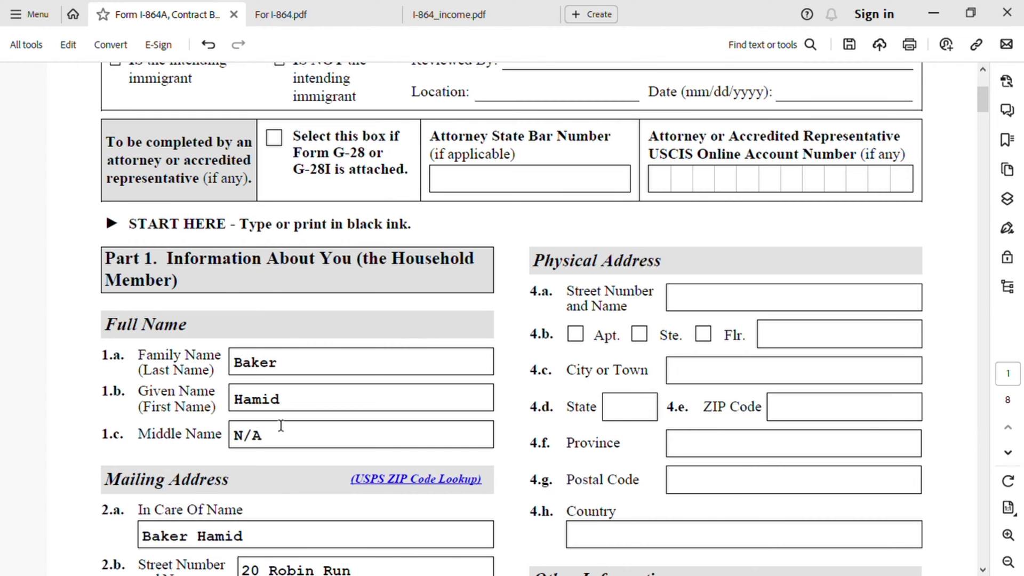
scroll(286, 433, "down", 3)
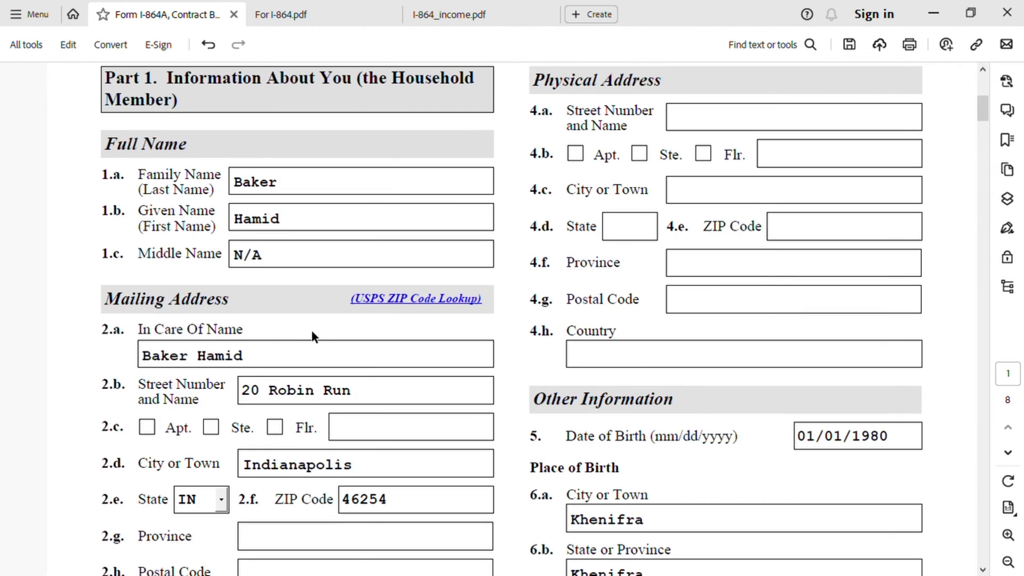
scroll(313, 332, "down", 1)
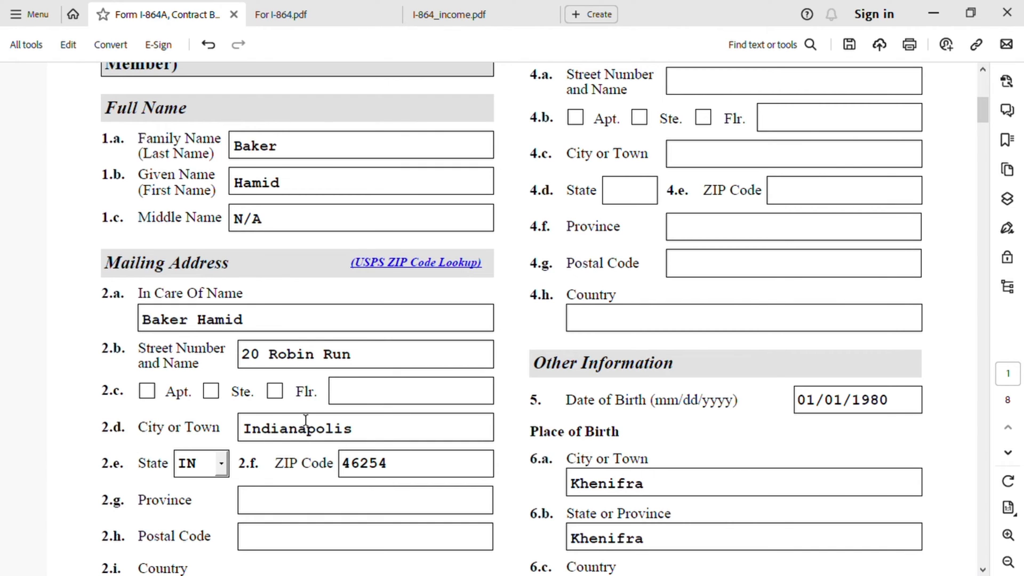
scroll(391, 434, "down", 3)
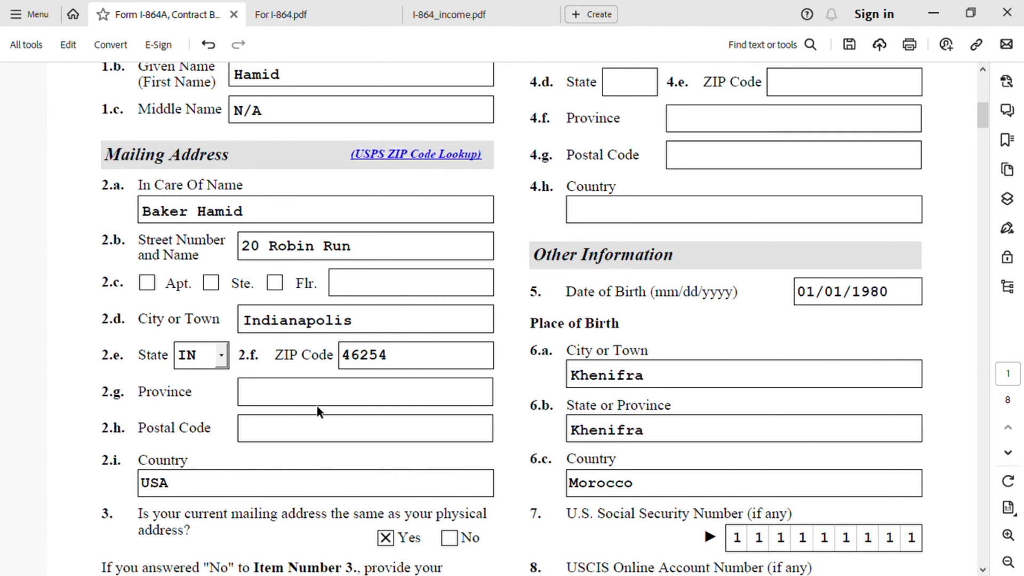
scroll(319, 408, "down", 3)
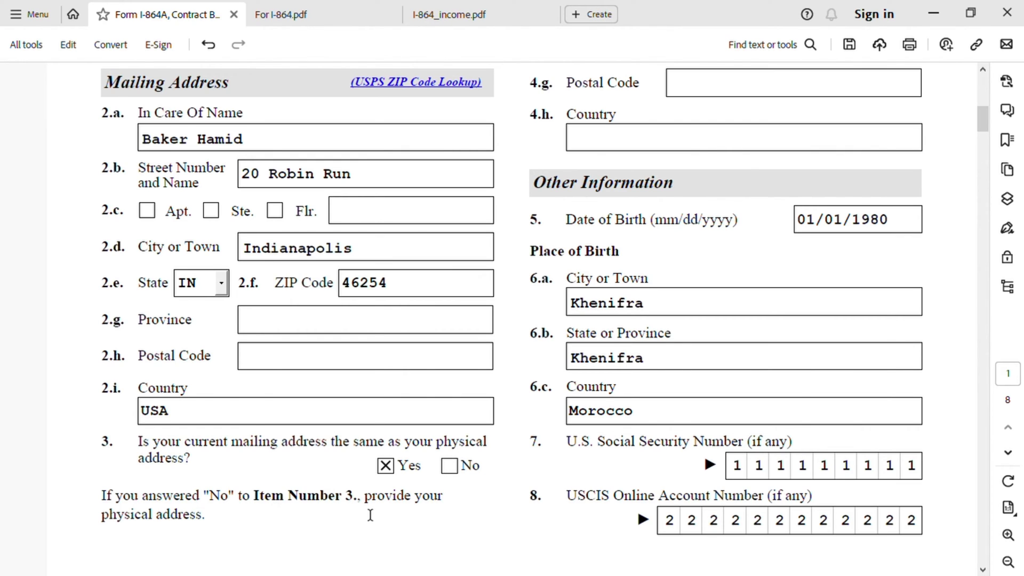
scroll(620, 460, "up", 6)
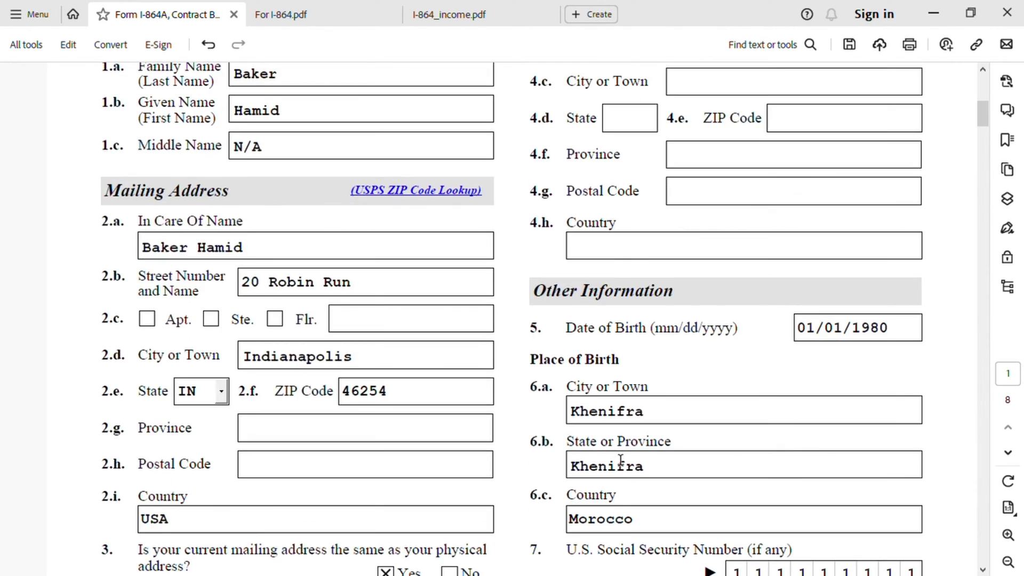
scroll(624, 331, "down", 1)
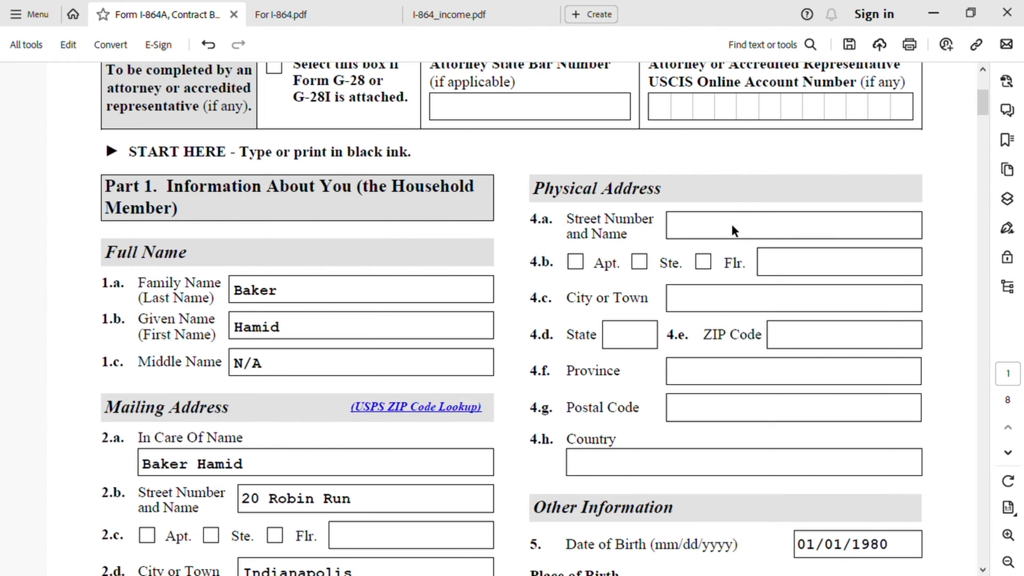
scroll(733, 315, "down", 8)
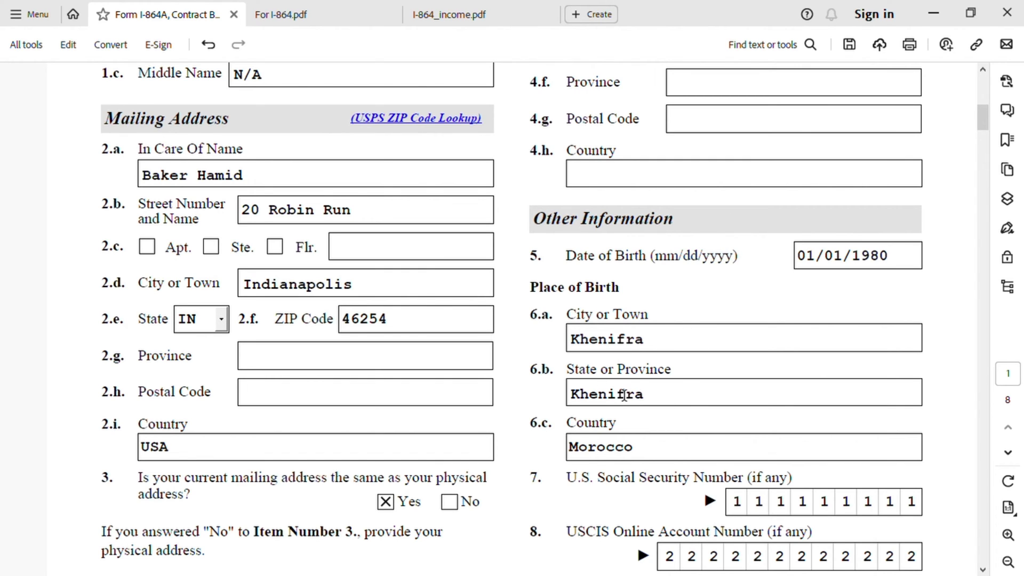
scroll(623, 395, "down", 2)
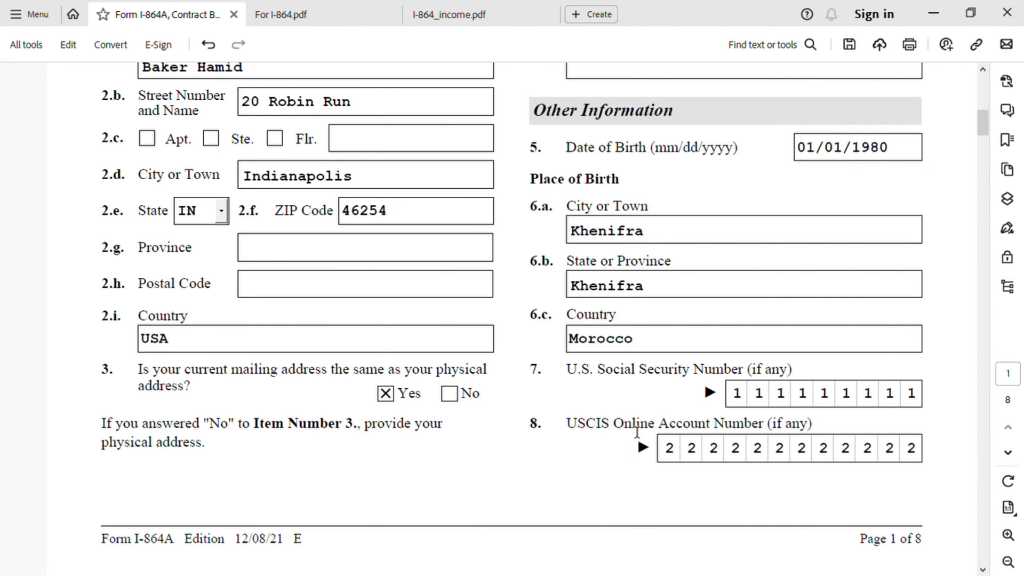
- Check For I-864.pdf for where the I-797C notice shows the USCIS Online Account Number, and return to Form I-864A
left_click(344, 16)
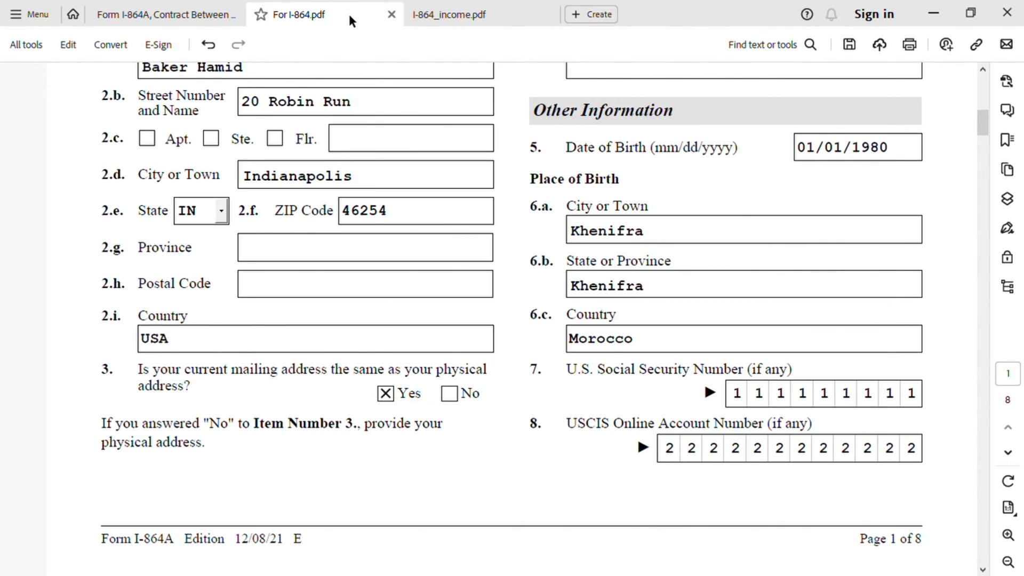
scroll(697, 386, "down", 3)
scroll(703, 383, "up", 2)
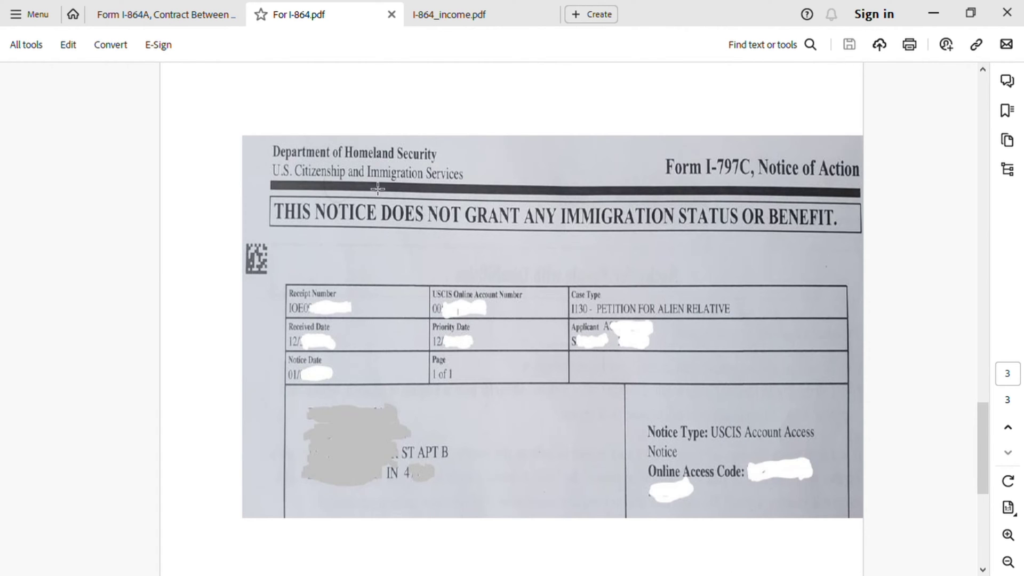
left_click(187, 15)
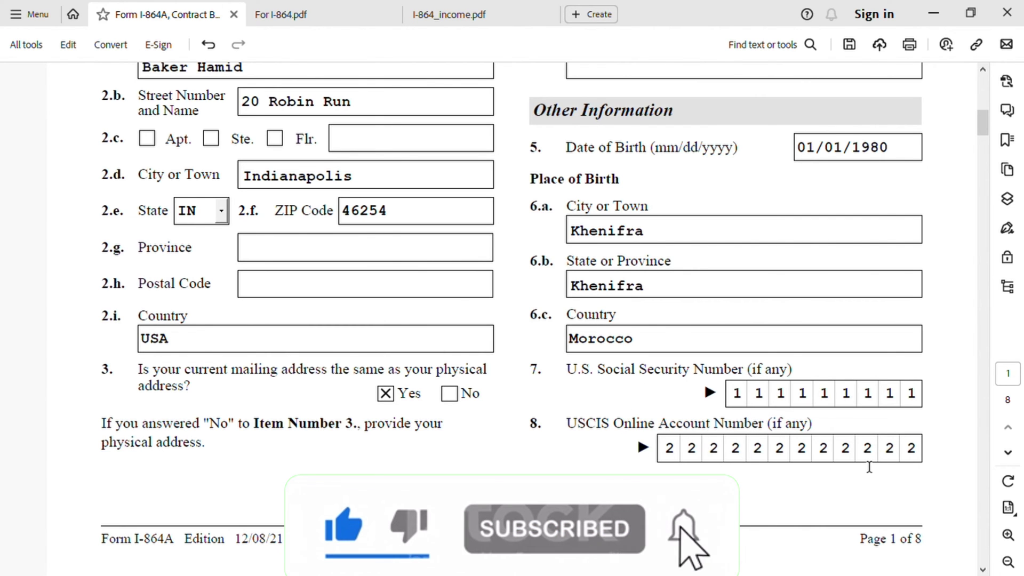
- Examine Parts 2 and 3 on the household member's relationship to the sponsor, employment and annual income, through the tax-filing question opening Part 4
scroll(623, 464, "down", 3)
scroll(624, 460, "down", 5)
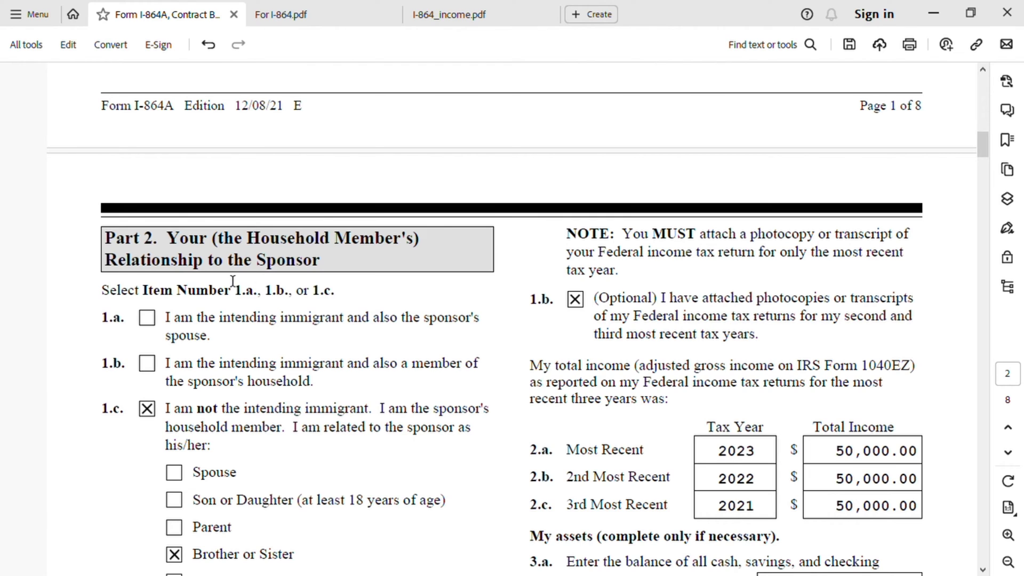
scroll(371, 300, "down", 2)
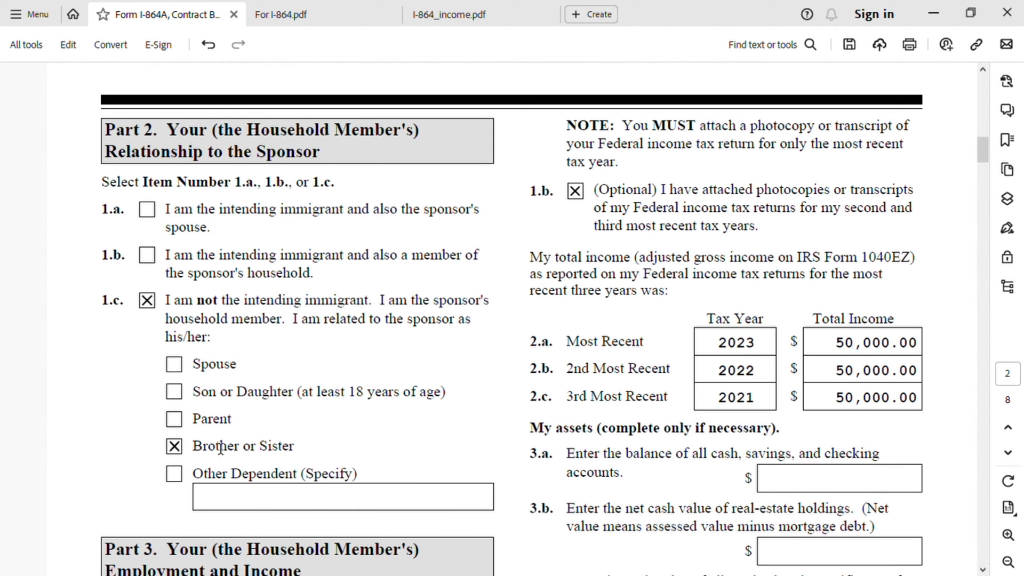
scroll(370, 461, "down", 2)
scroll(371, 462, "down", 3)
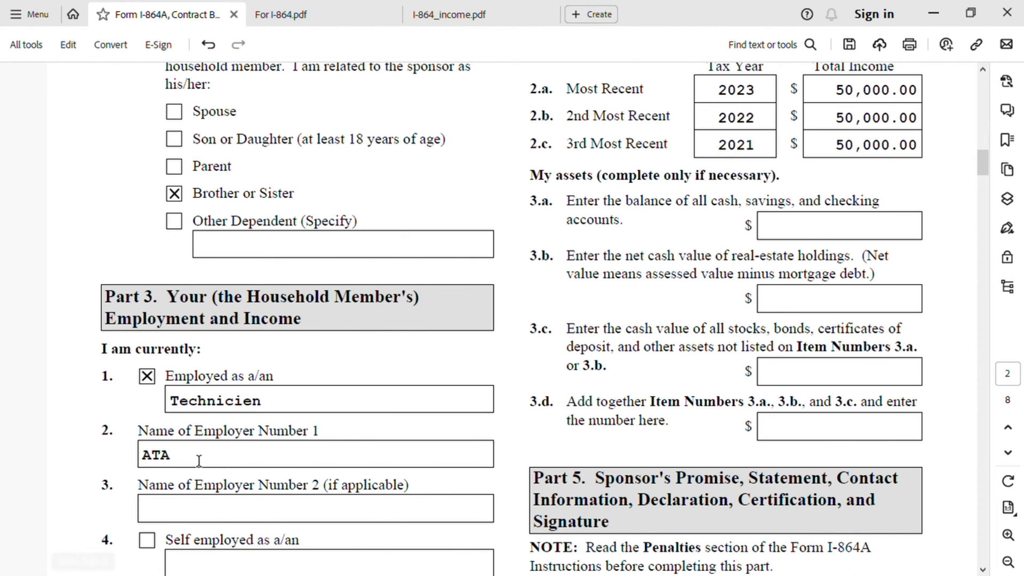
scroll(251, 466, "down", 3)
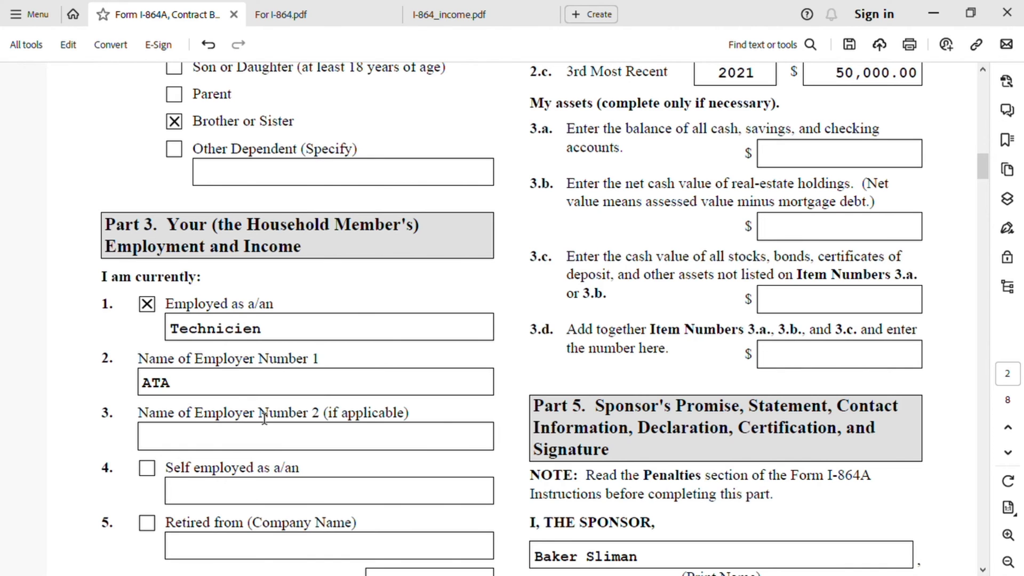
scroll(266, 427, "down", 5)
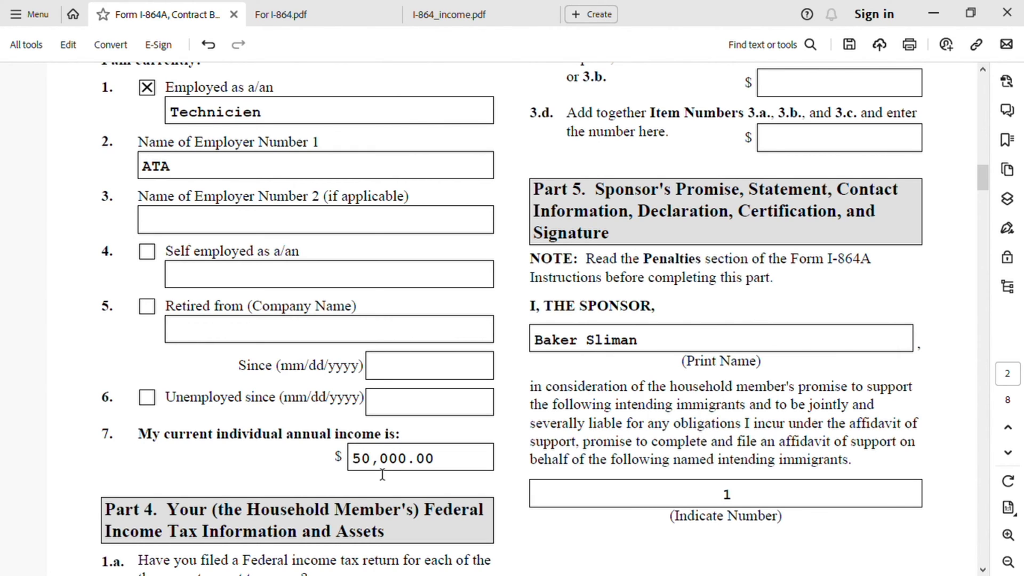
scroll(467, 482, "down", 2)
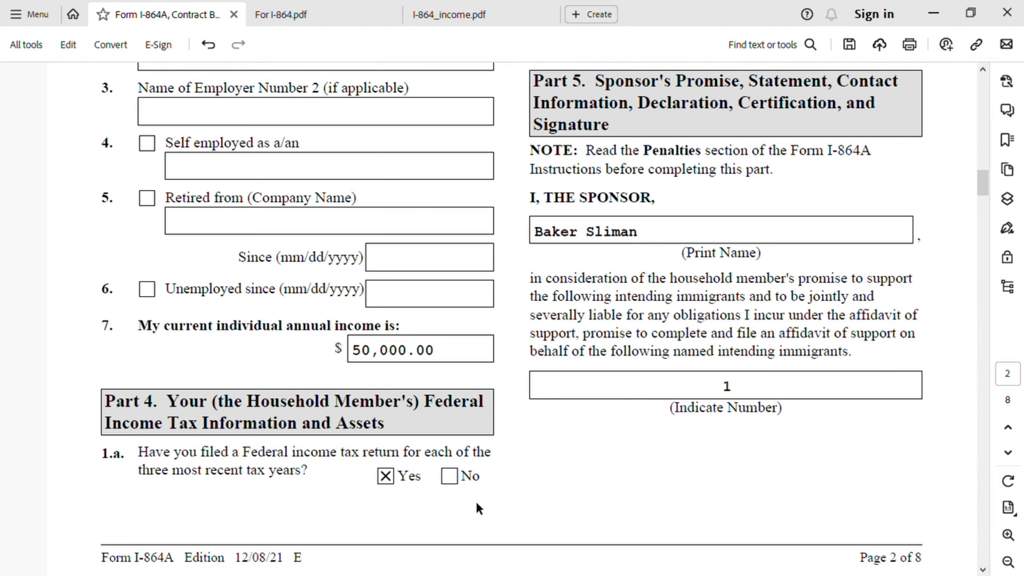
- Examine the rest of Part 4, covering attached tax returns, total income for the three most recent tax years and the optional asset fields
scroll(639, 479, "up", 10)
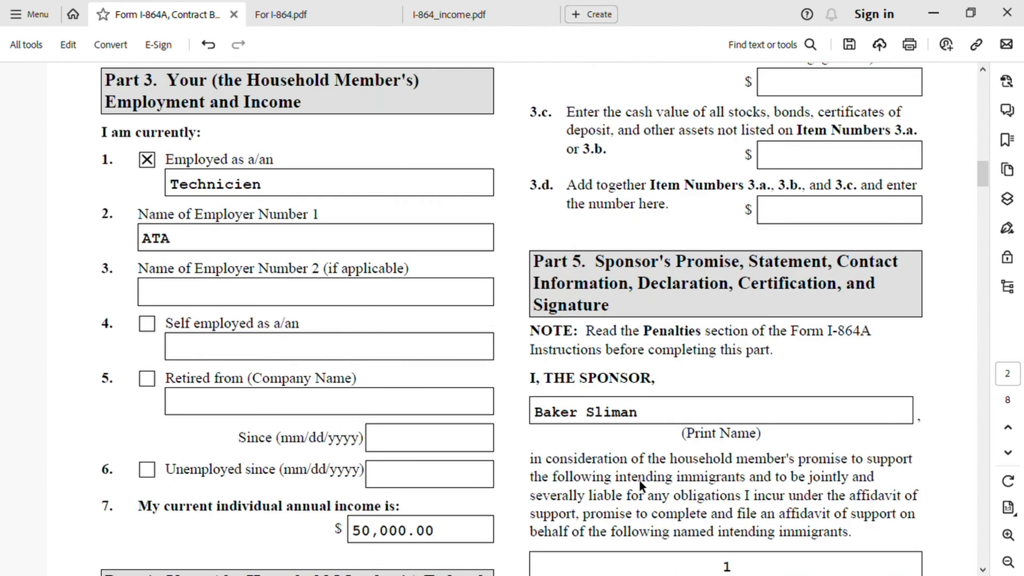
scroll(642, 485, "up", 5)
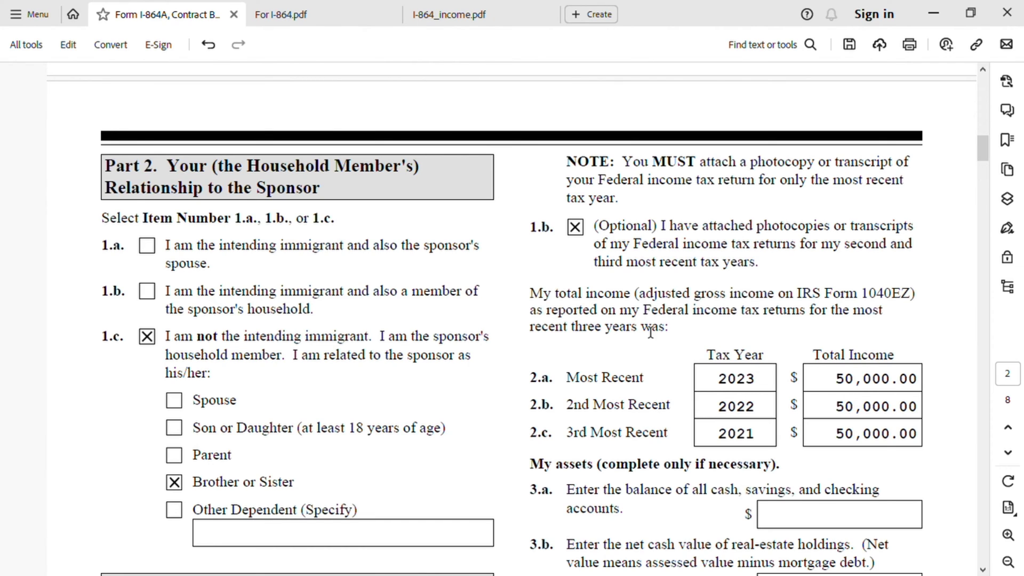
scroll(632, 341, "down", 1)
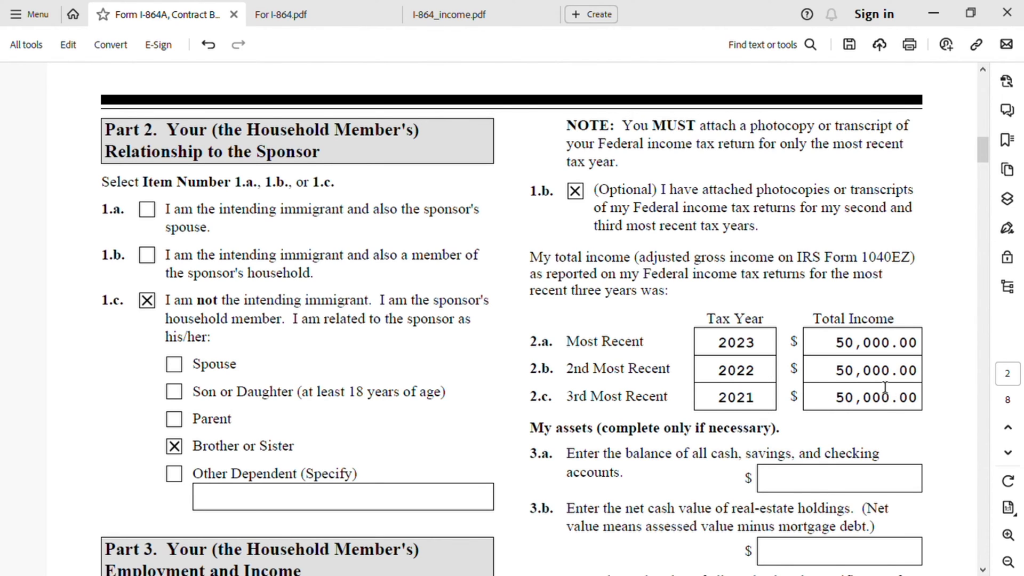
scroll(810, 403, "down", 3)
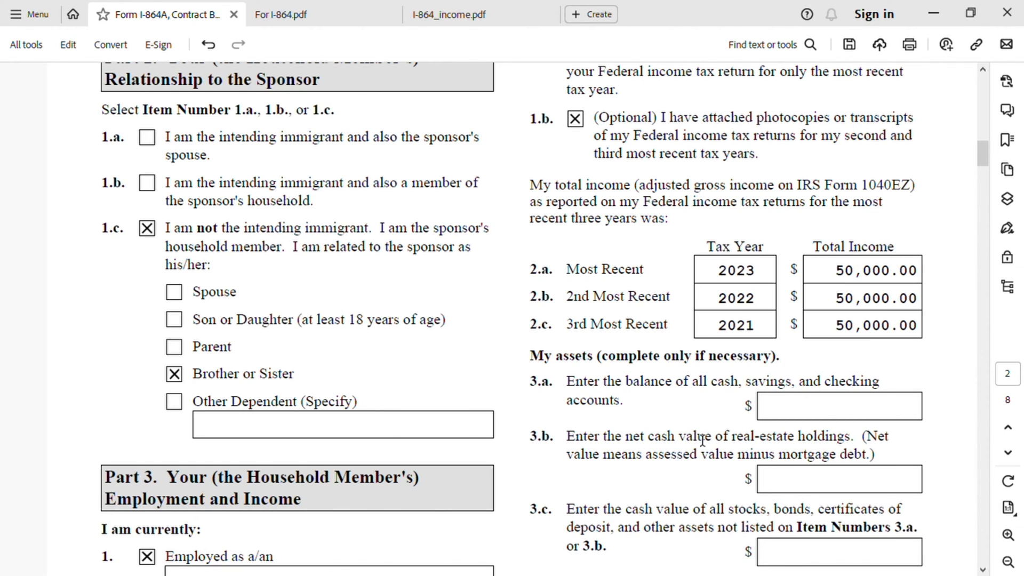
scroll(669, 441, "down", 2)
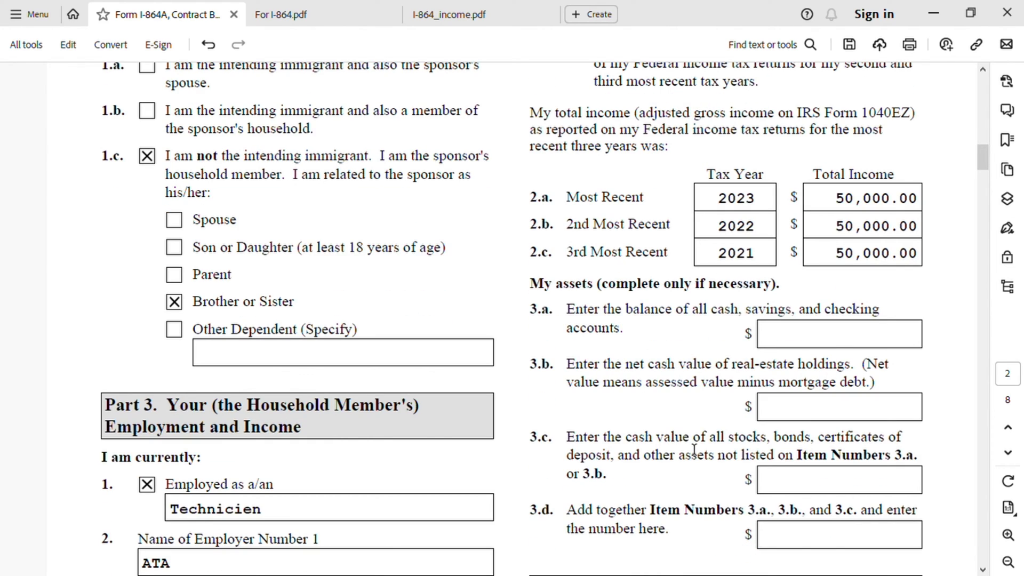
scroll(694, 450, "down", 10)
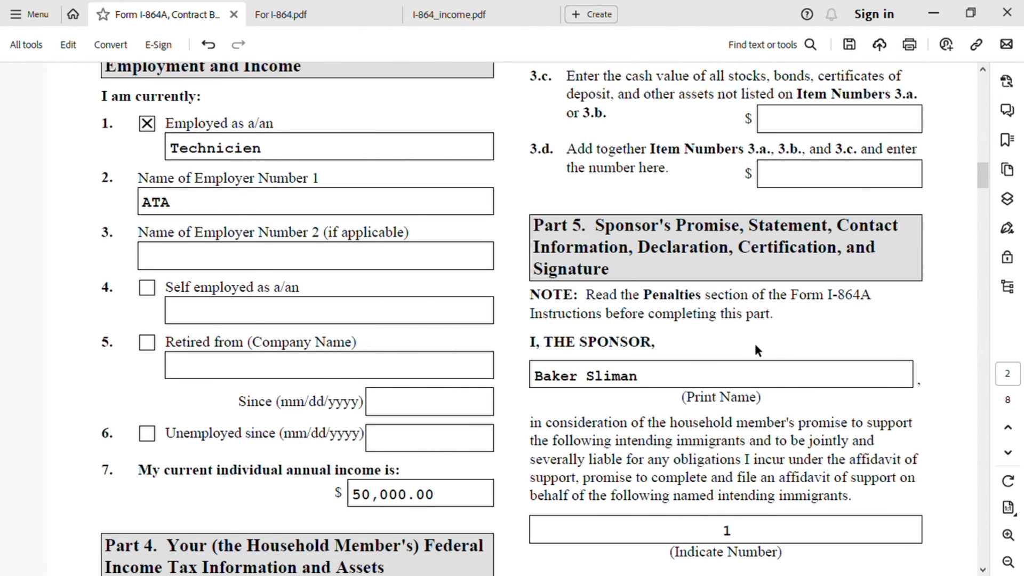
- Clear the sponsor's printed name from the "I, THE SPONSOR" field in Part 5
scroll(754, 345, "down", 1)
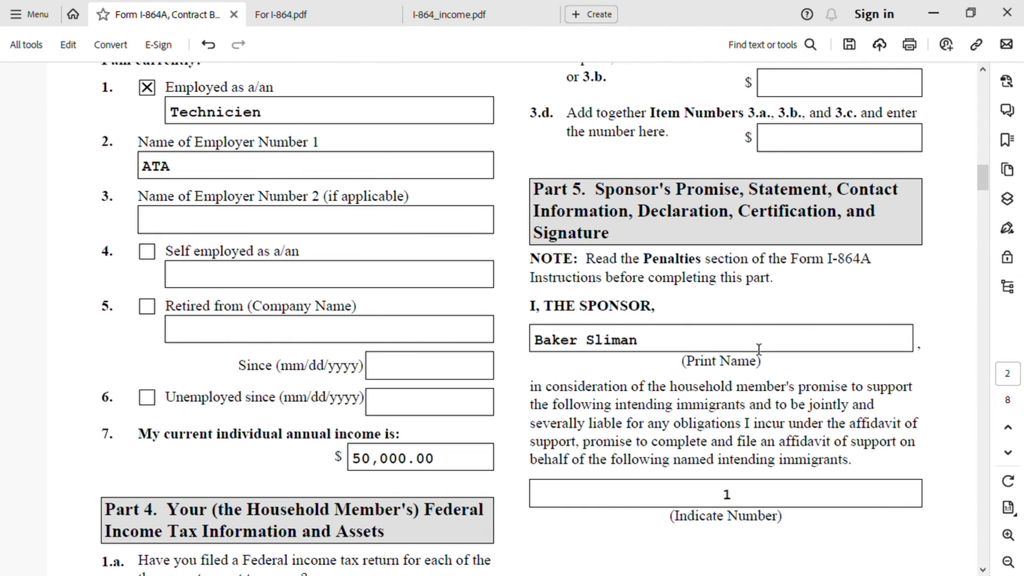
left_click(729, 343)
key("BackSpace")
key("BackSpace")
key("BackSpace")
key("BackSpace")
key("BackSpace")
key("BackSpace")
key("BackSpace")
key("BackSpace")
key("BackSpace")
key("BackSpace")
key("BackSpace")
key("BackSpace")
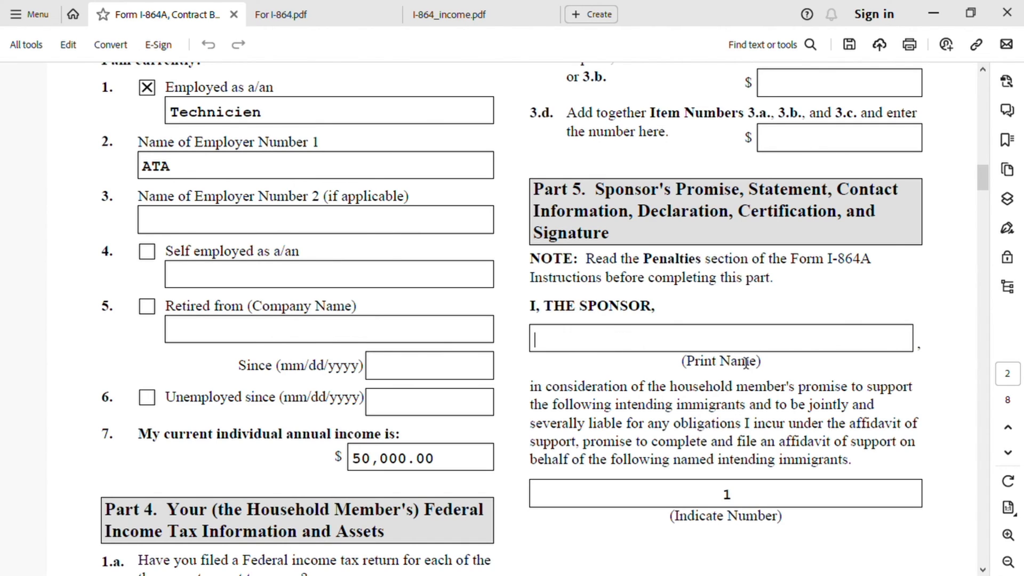
- Review the rest of Part 5 through page 3, covering the number of intending immigrants, their detail fields and the Sponsor's Statement item 26.a
scroll(676, 397, "down", 1)
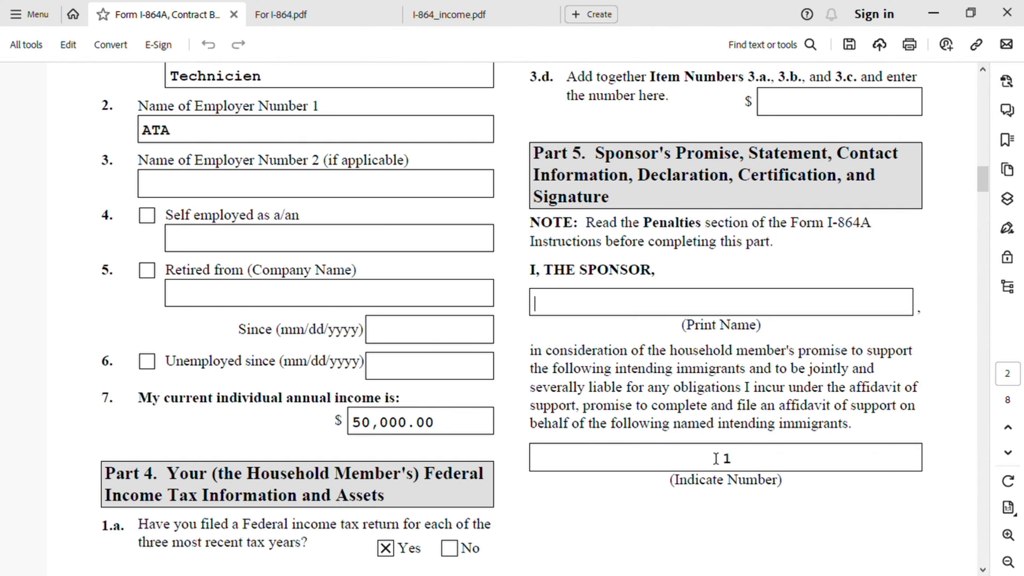
scroll(660, 455, "down", 4)
scroll(658, 453, "down", 7)
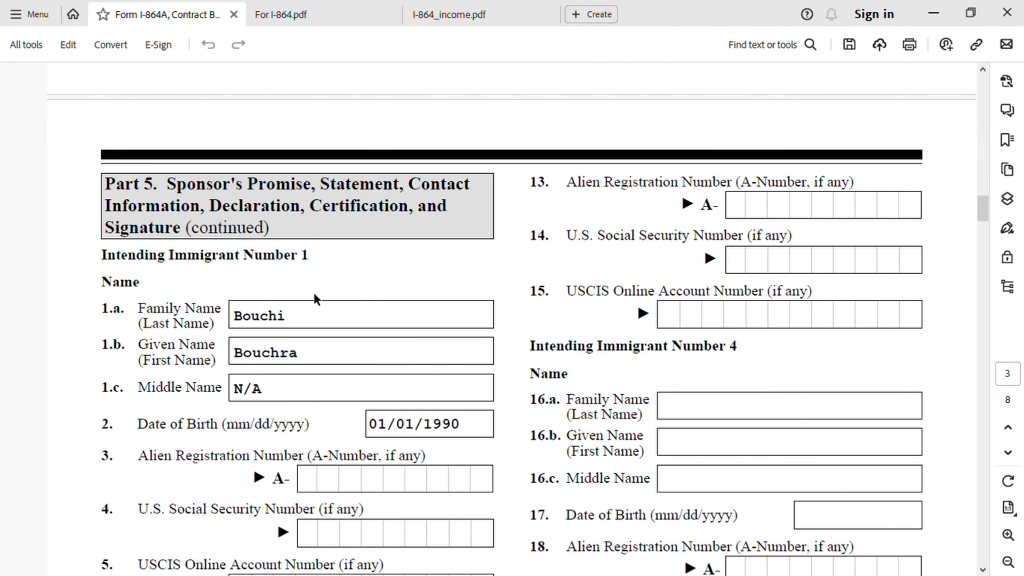
scroll(317, 293, "down", 1)
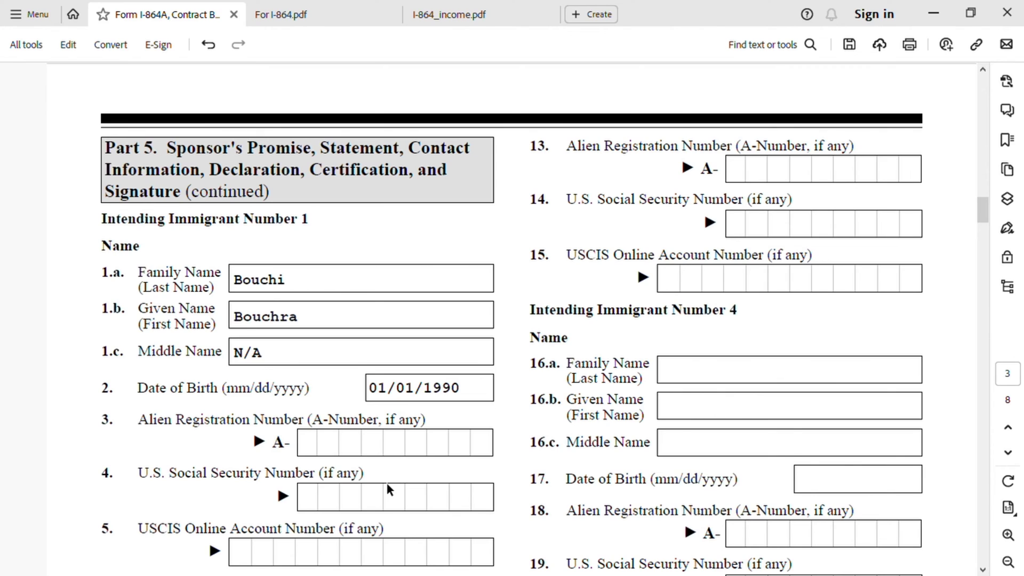
scroll(386, 482, "down", 1)
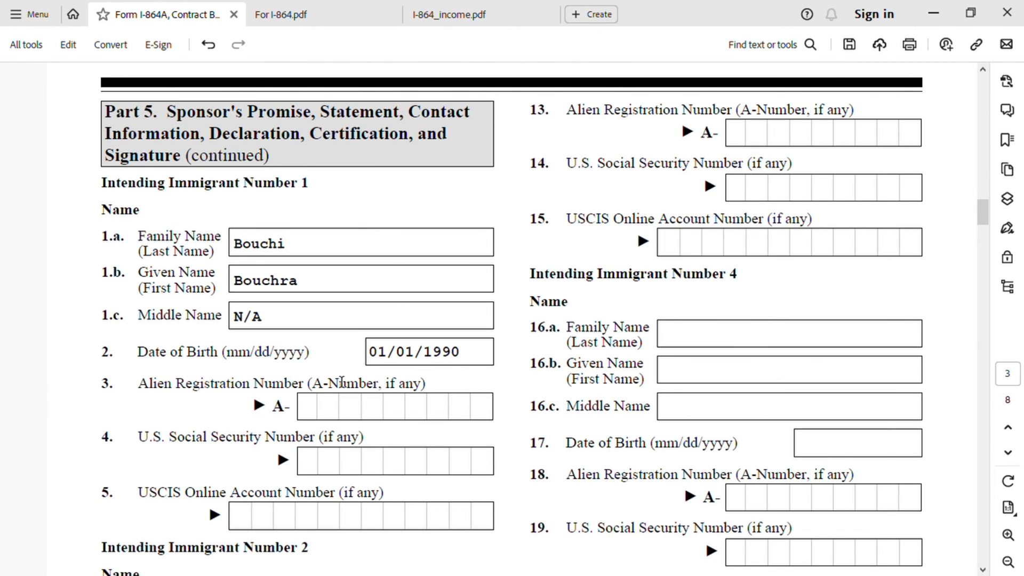
scroll(346, 433, "down", 3)
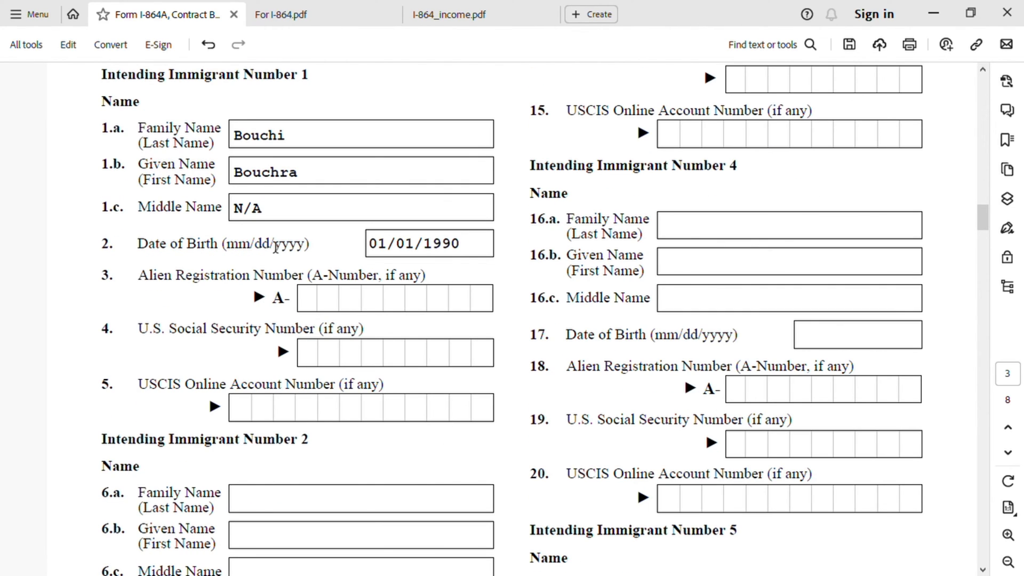
scroll(252, 222, "up", 1)
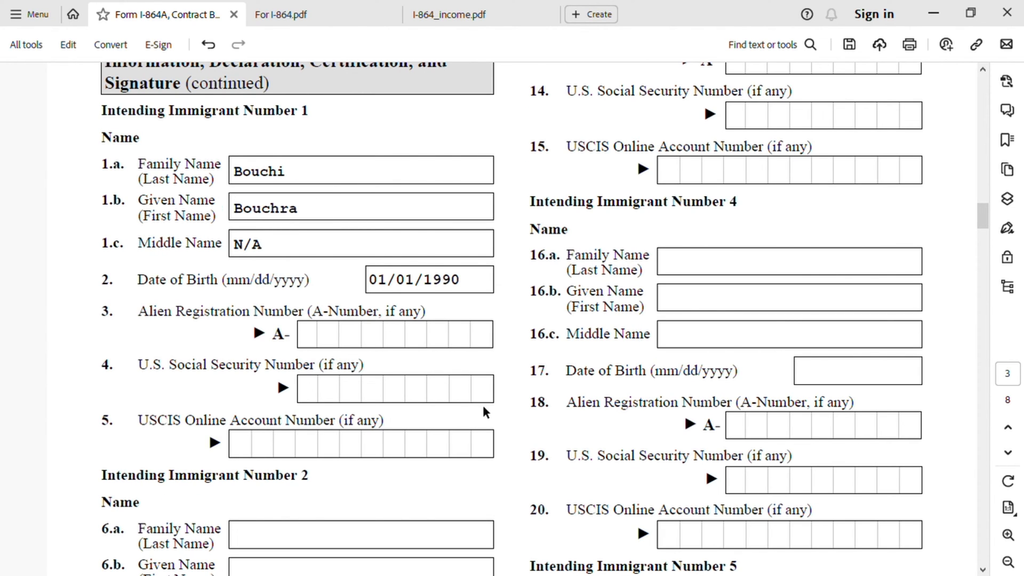
scroll(482, 408, "down", 10)
scroll(483, 412, "down", 7)
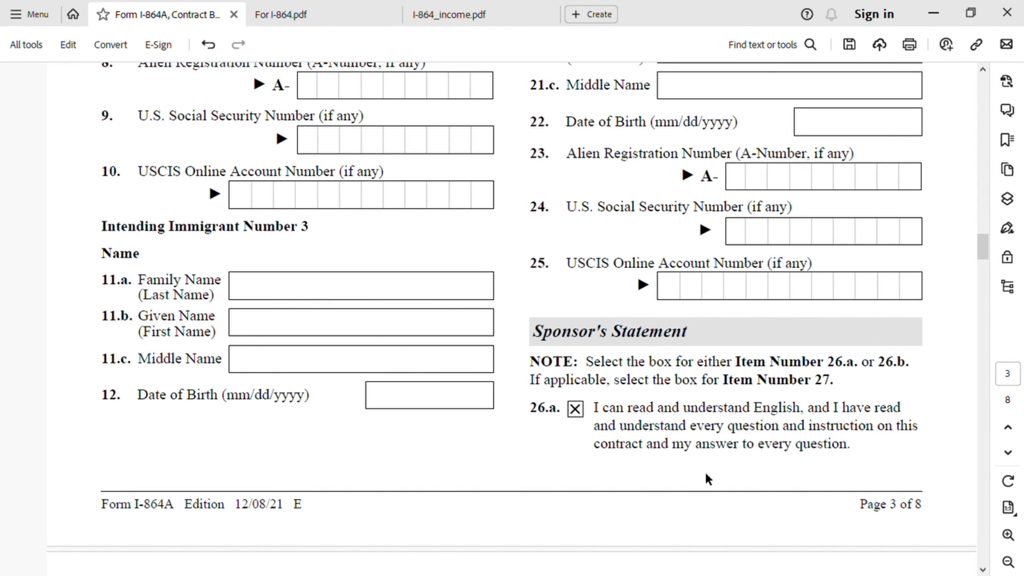
- Review the rest of Part 5 on page 4, covering items 26.b and 27, the sponsor's contact information, declaration and signature, and the opening of Part 6
scroll(763, 467, "down", 5)
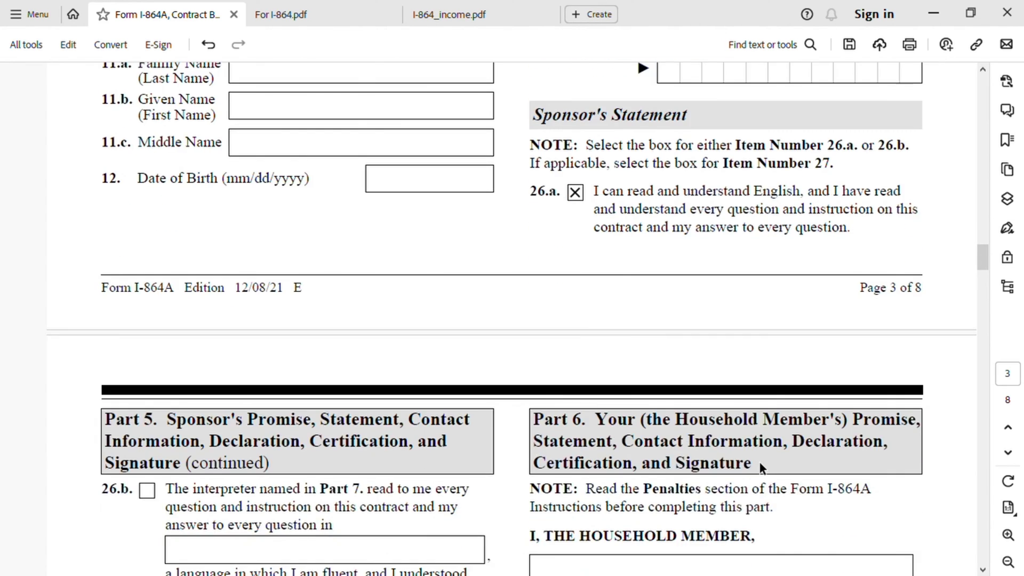
scroll(320, 350, "down", 1)
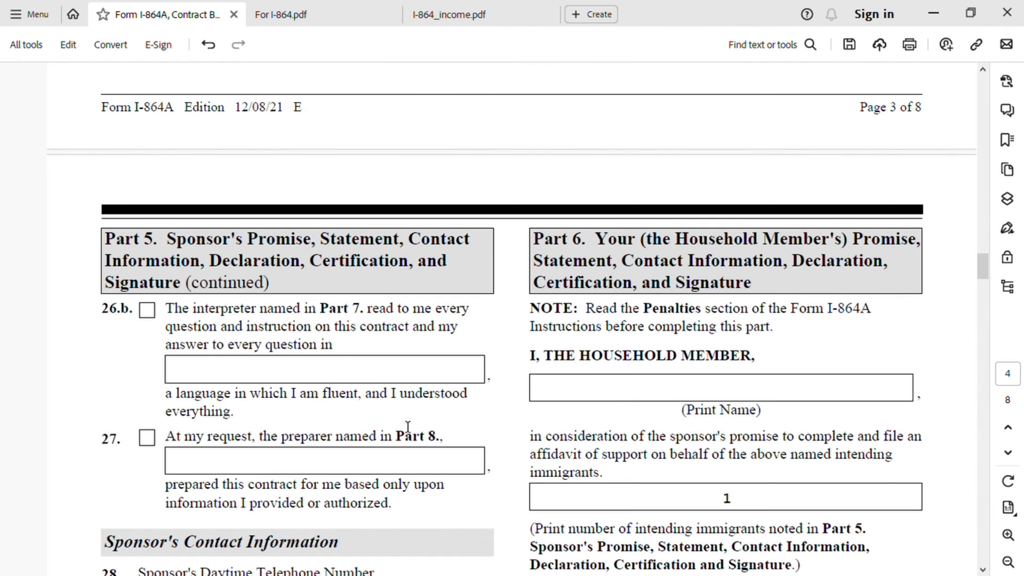
scroll(403, 418, "down", 5)
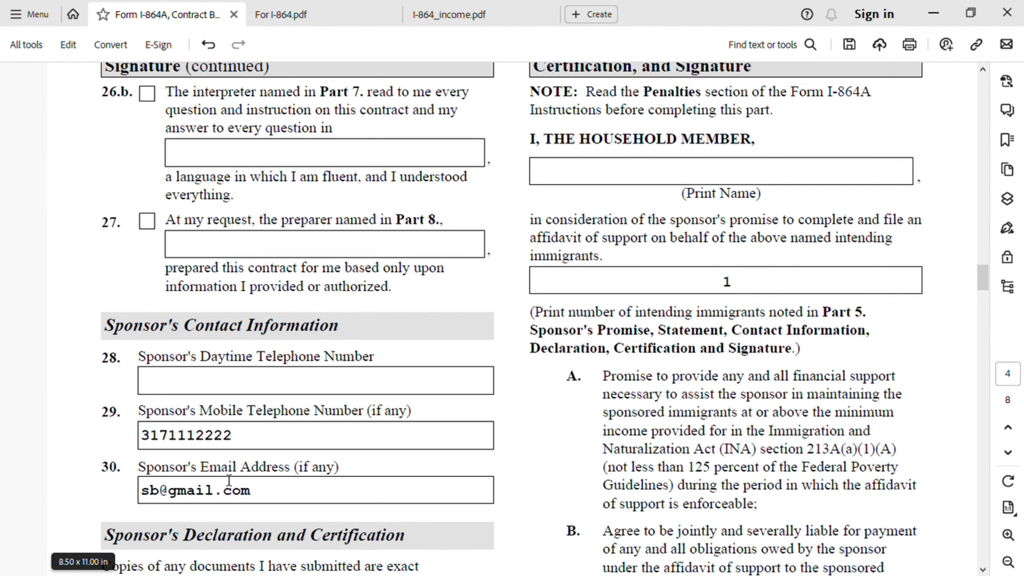
scroll(398, 471, "down", 3)
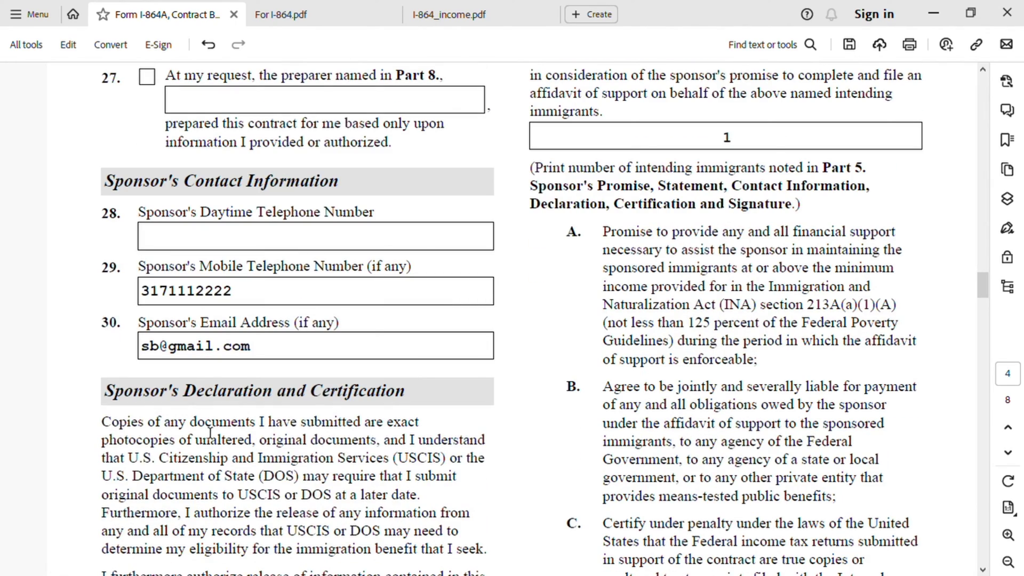
scroll(414, 443, "down", 4)
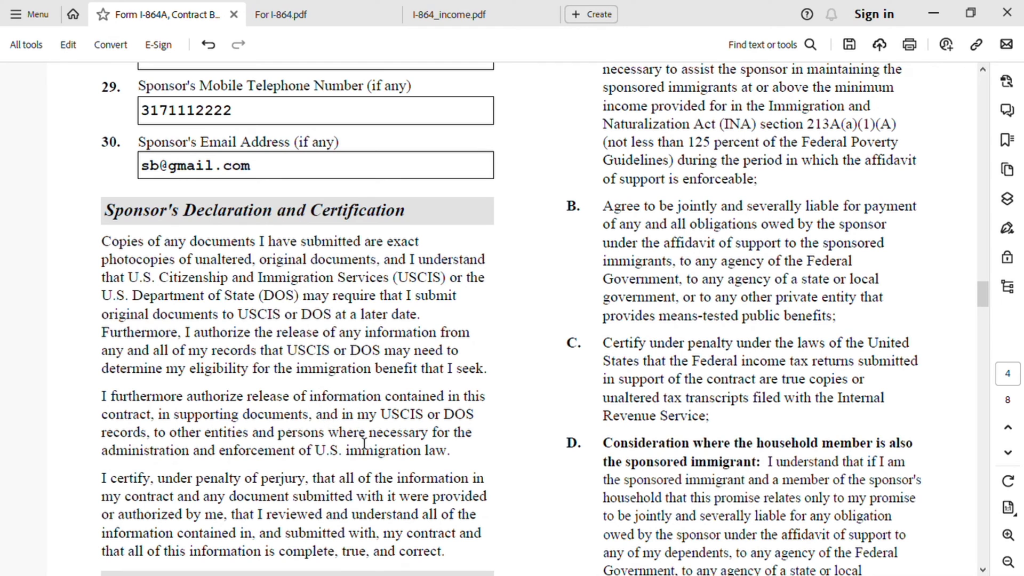
scroll(356, 434, "down", 2)
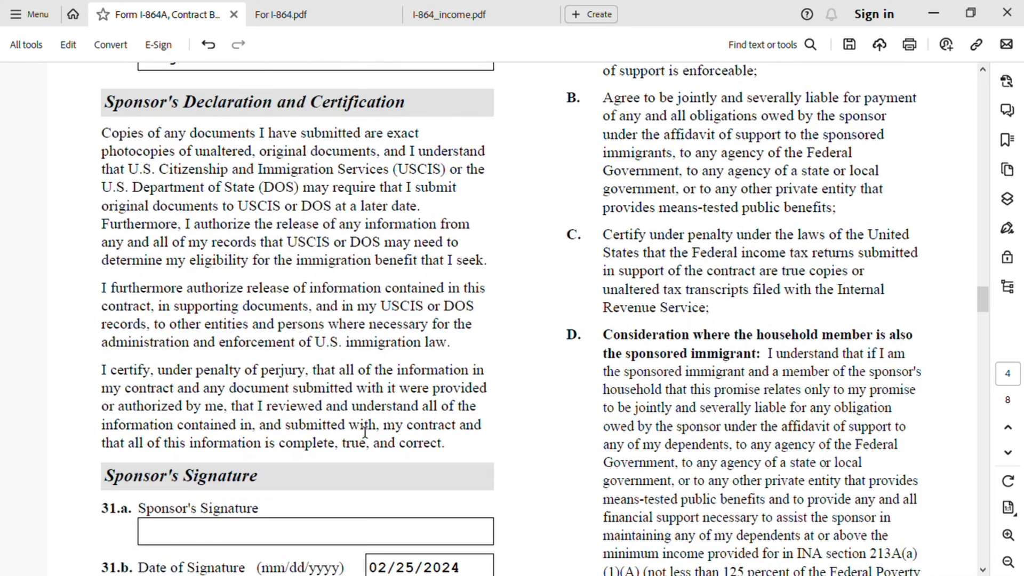
scroll(364, 432, "down", 2)
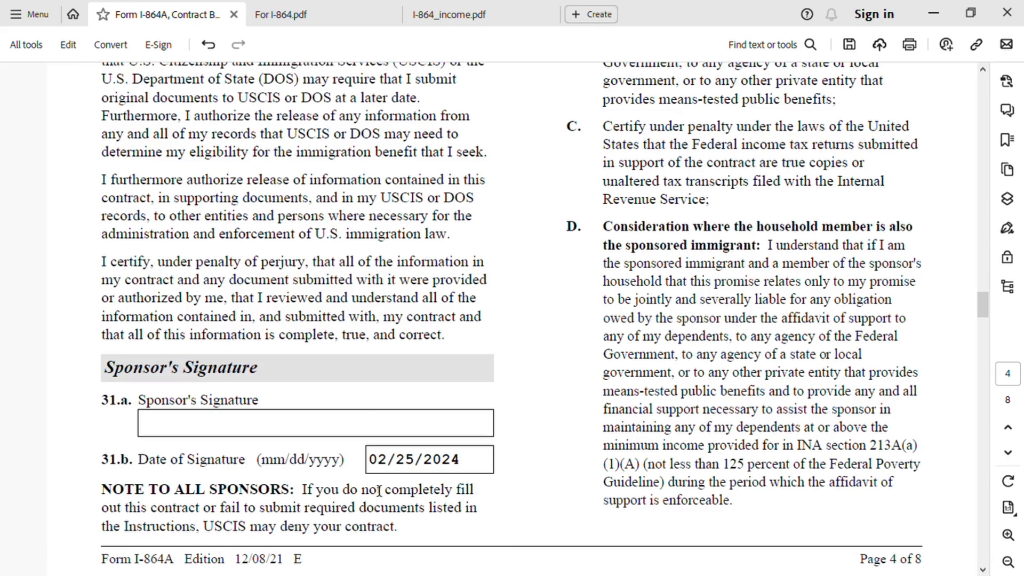
scroll(375, 496, "down", 1)
scroll(375, 496, "down", 3)
scroll(379, 496, "up", 12)
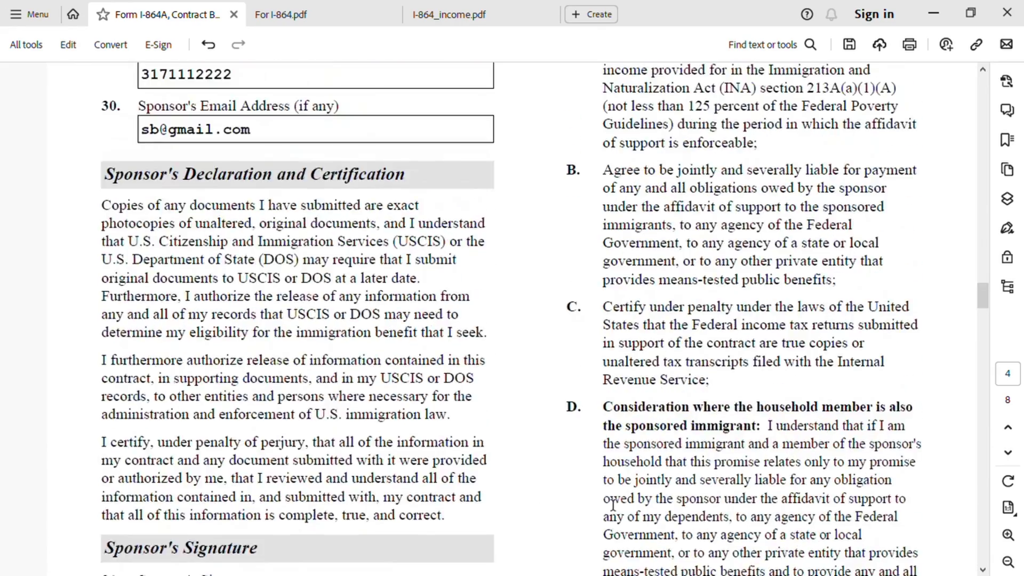
scroll(612, 504, "up", 8)
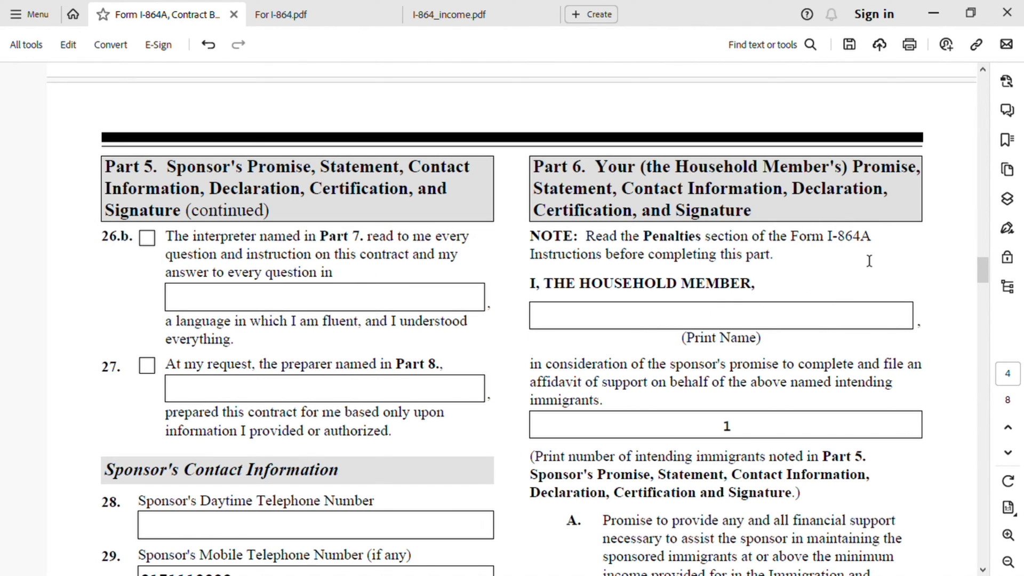
scroll(874, 301, "down", 2)
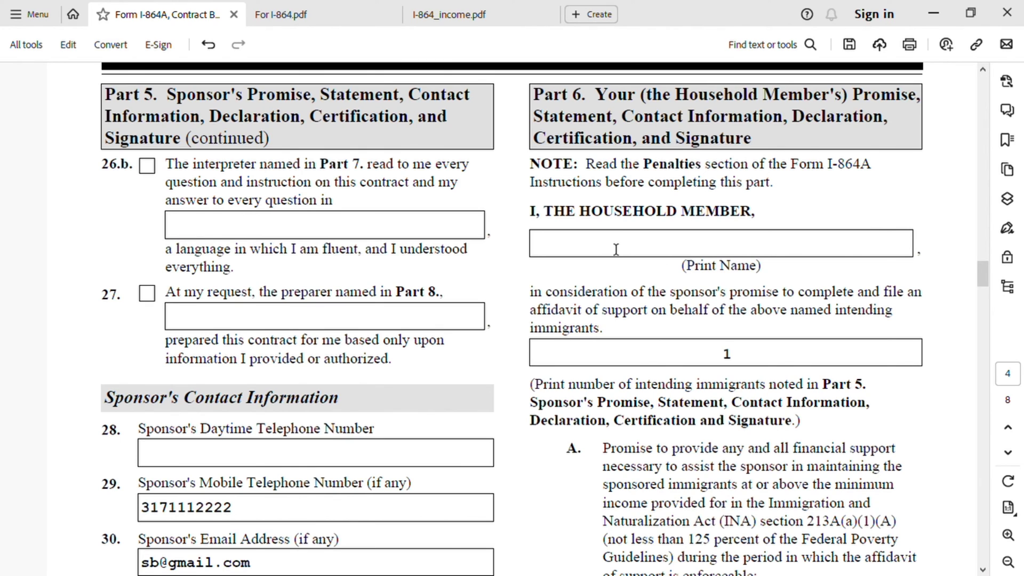
left_click(583, 255)
type("ba")
key("BackSpace")
key("BackSpace")
- Check the Intending Immigrant Number 1 details in Part 5 against the immigrant count in Part 6, and read the household member's promises A to F
scroll(521, 314, "up", 15)
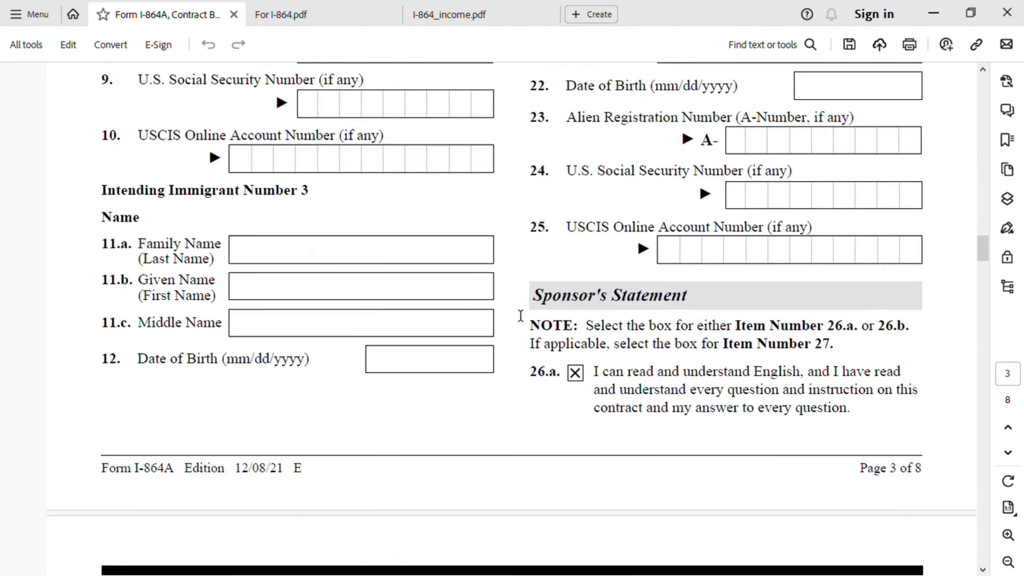
scroll(521, 310, "up", 3)
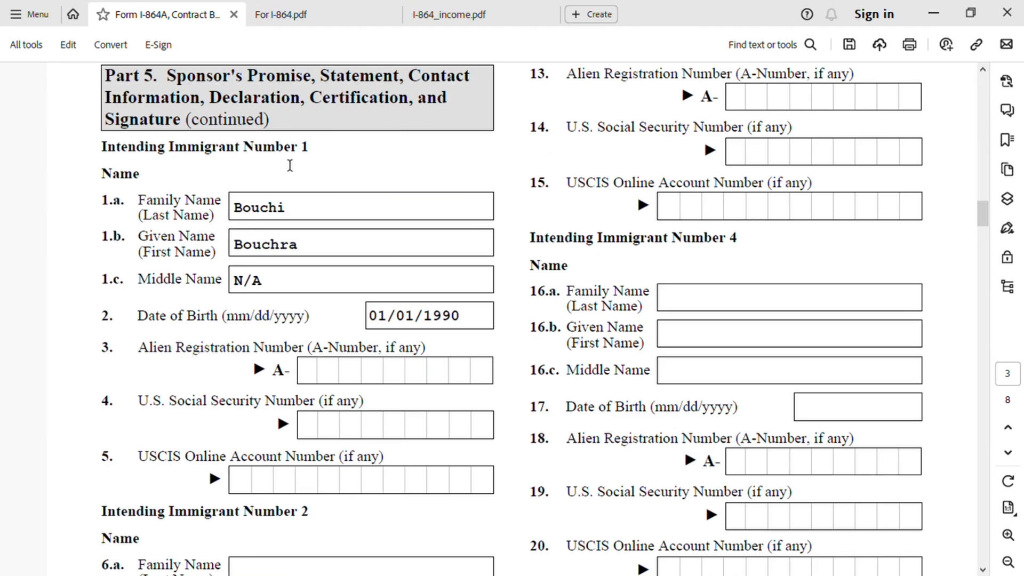
scroll(646, 381, "down", 5)
scroll(654, 381, "down", 15)
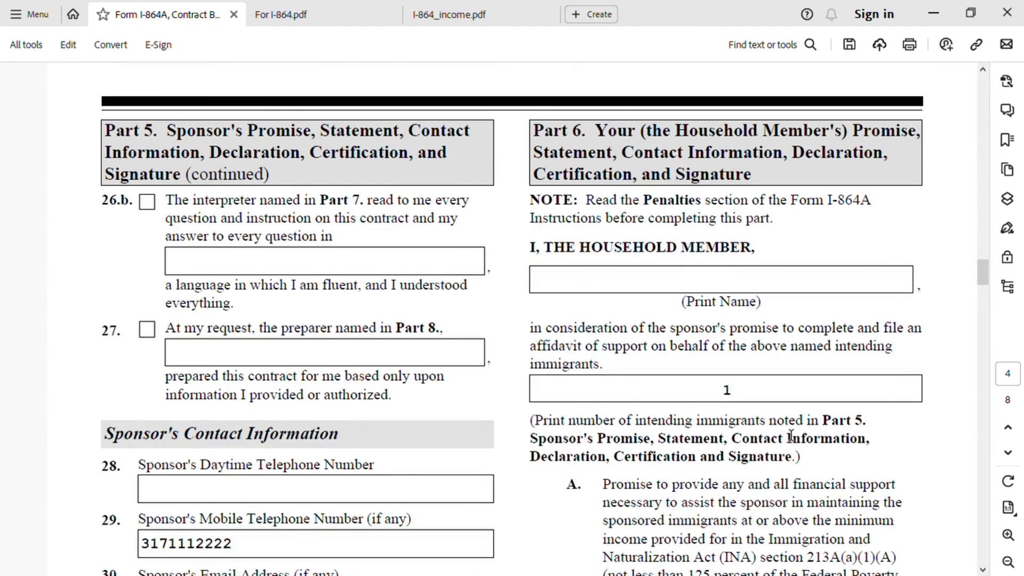
scroll(792, 431, "down", 2)
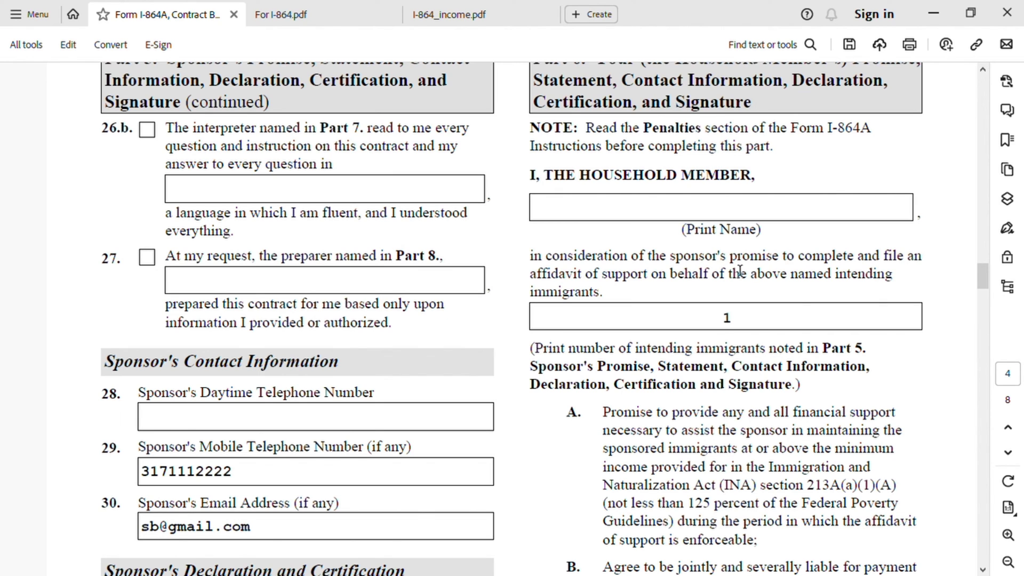
scroll(867, 435, "down", 2)
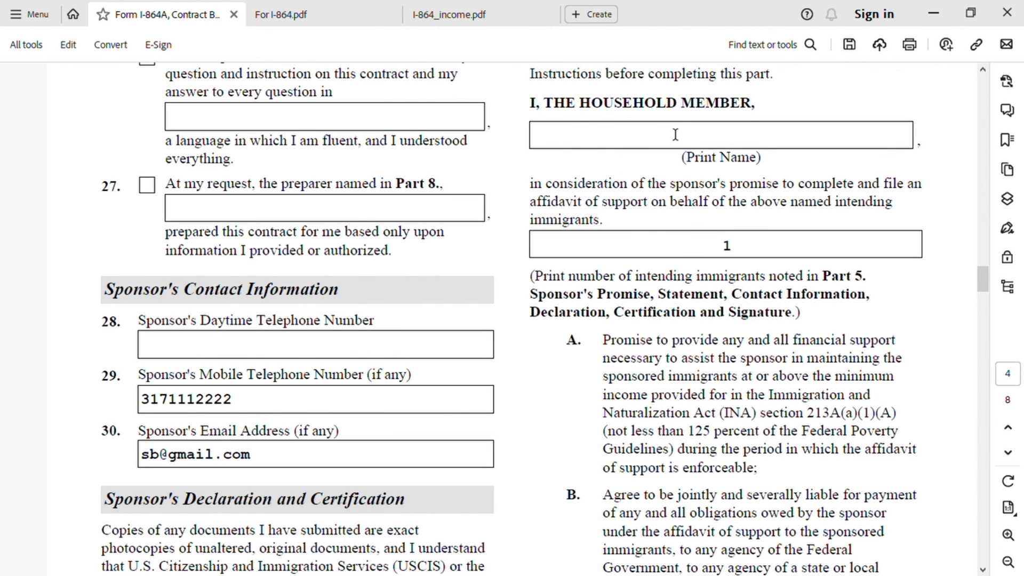
scroll(779, 279, "down", 3)
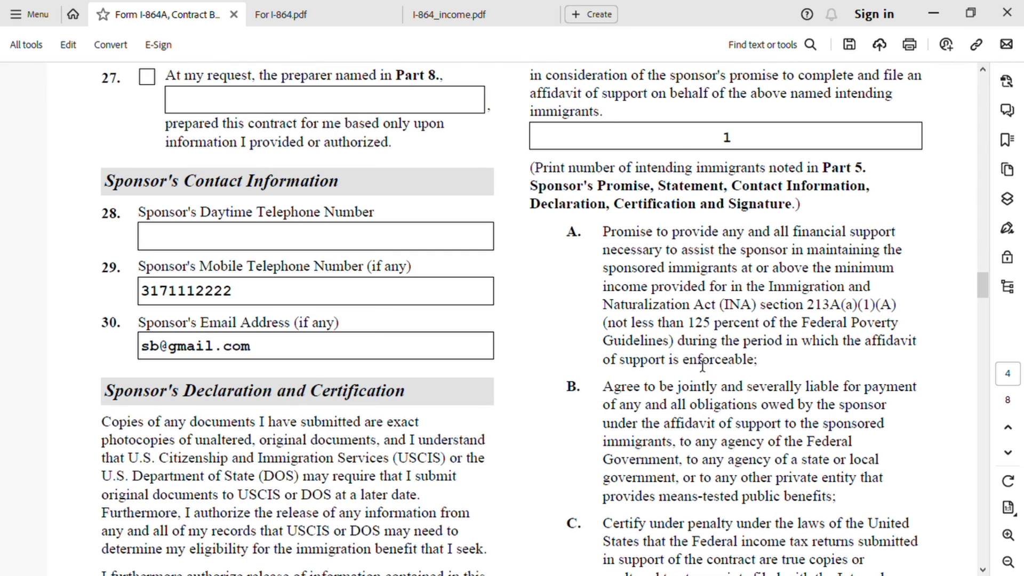
scroll(753, 344, "down", 3)
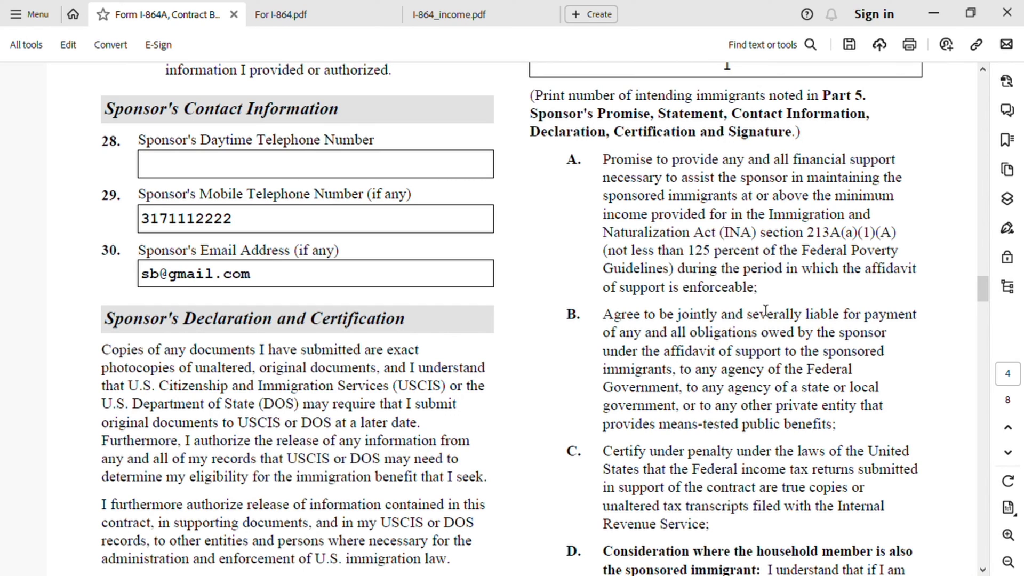
scroll(784, 410, "down", 4)
scroll(787, 408, "down", 3)
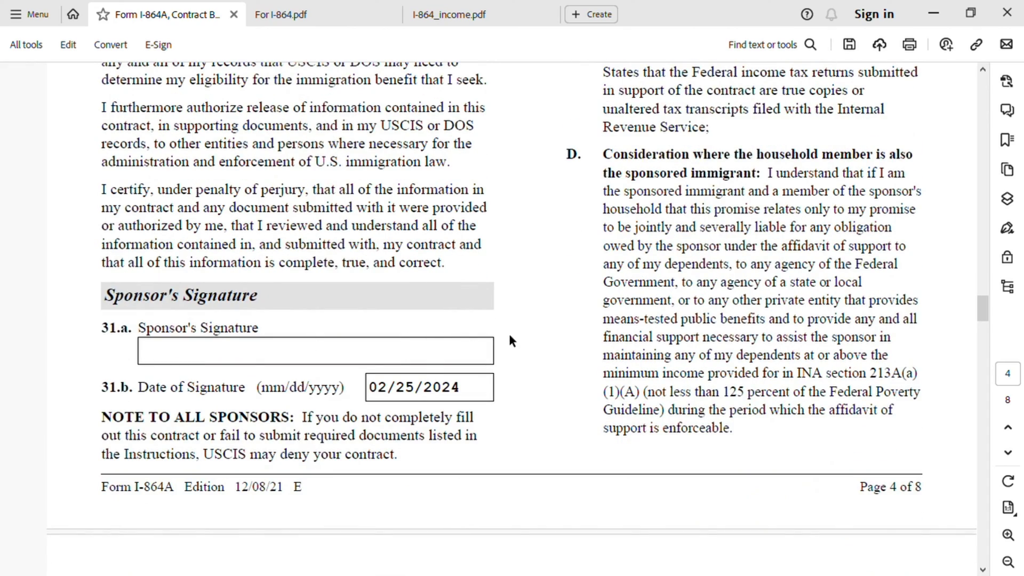
scroll(512, 340, "down", 7)
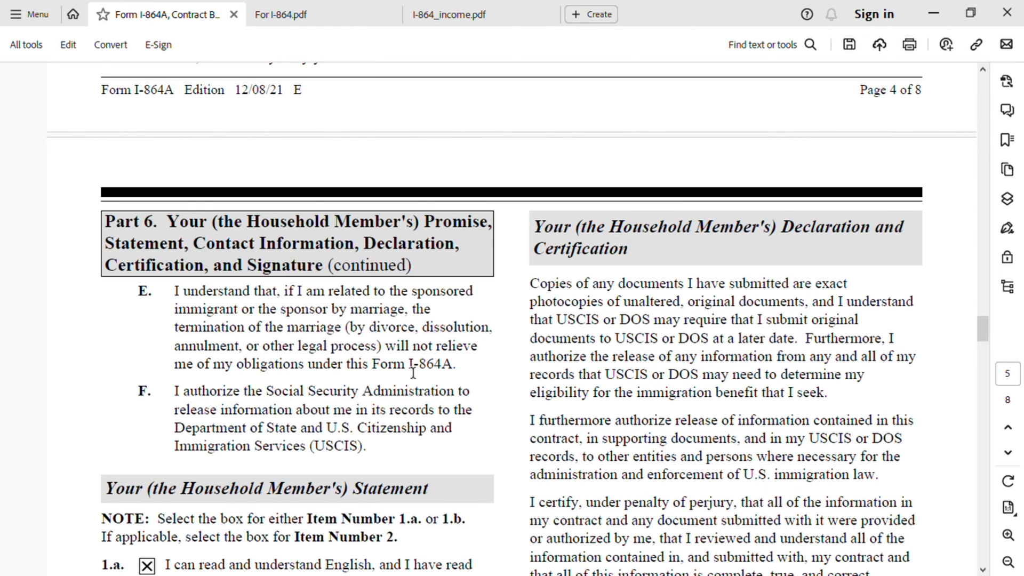
- Examine the Household Member's Statement, contact information, declaration and certification, and the printed name, signature and date fields in items 6.a to 6.c
scroll(413, 372, "down", 5)
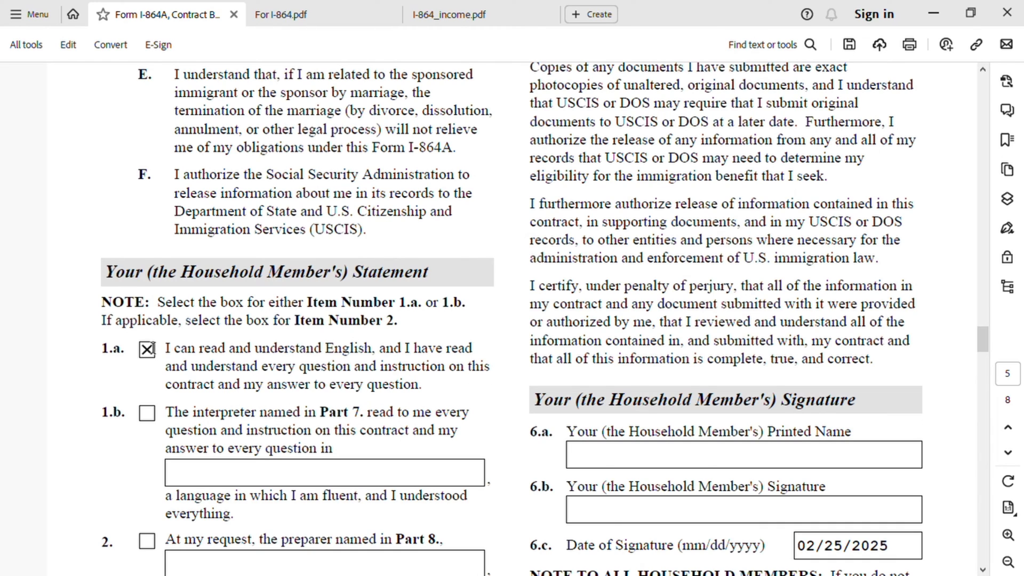
scroll(334, 387, "down", 3)
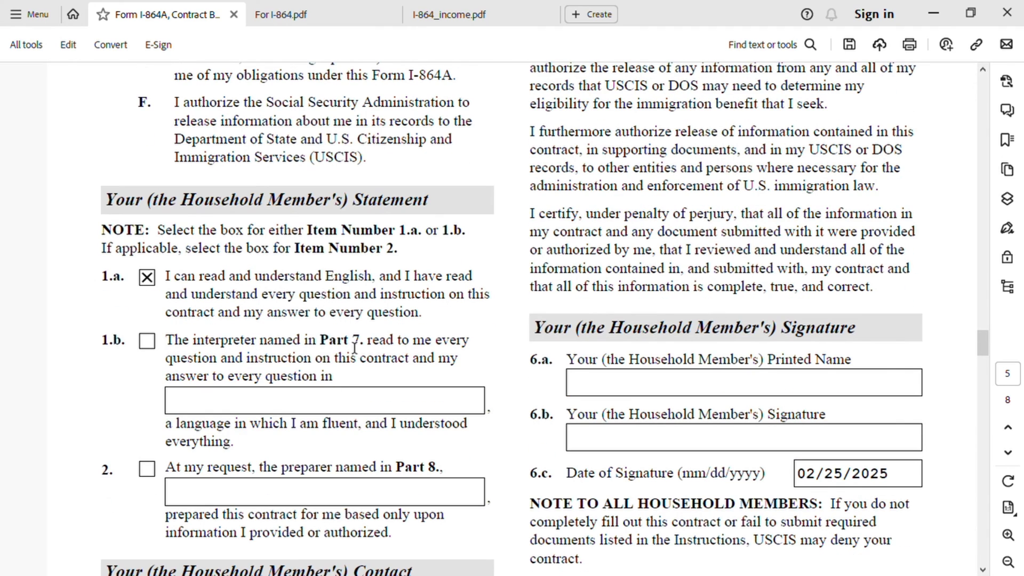
scroll(353, 419, "down", 3)
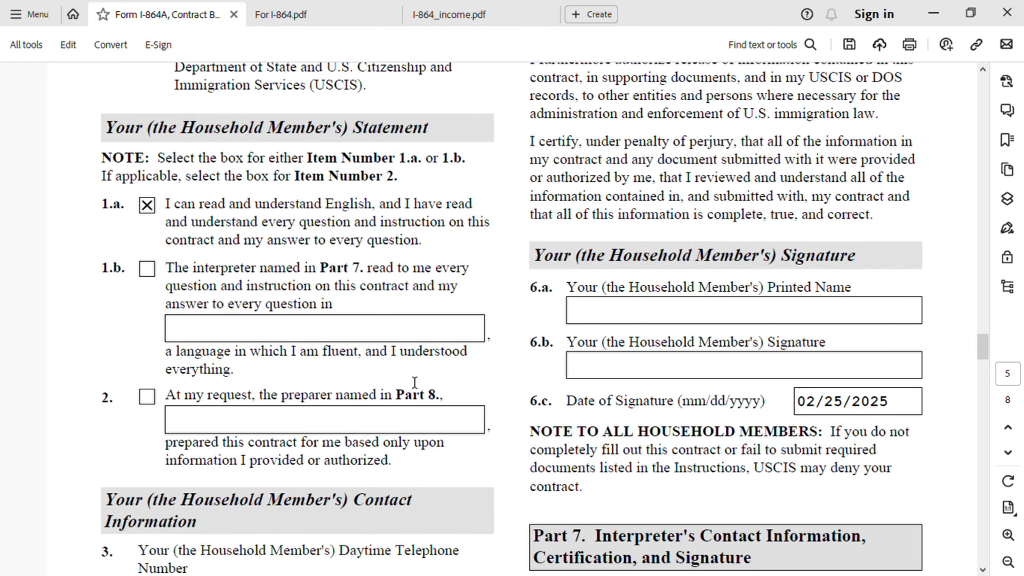
scroll(499, 422, "down", 4)
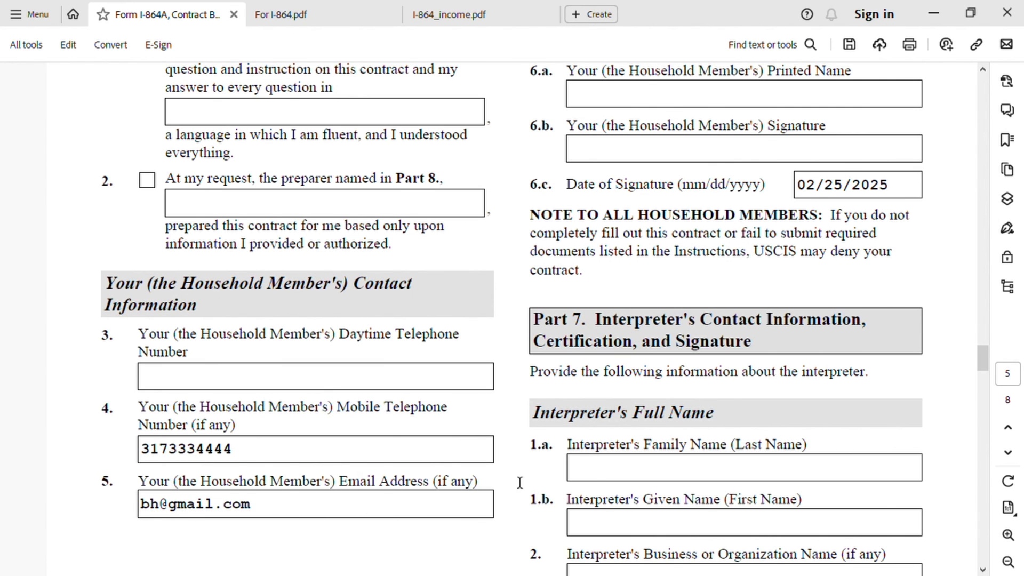
scroll(609, 424, "down", 3)
scroll(610, 426, "up", 5)
scroll(612, 430, "up", 7)
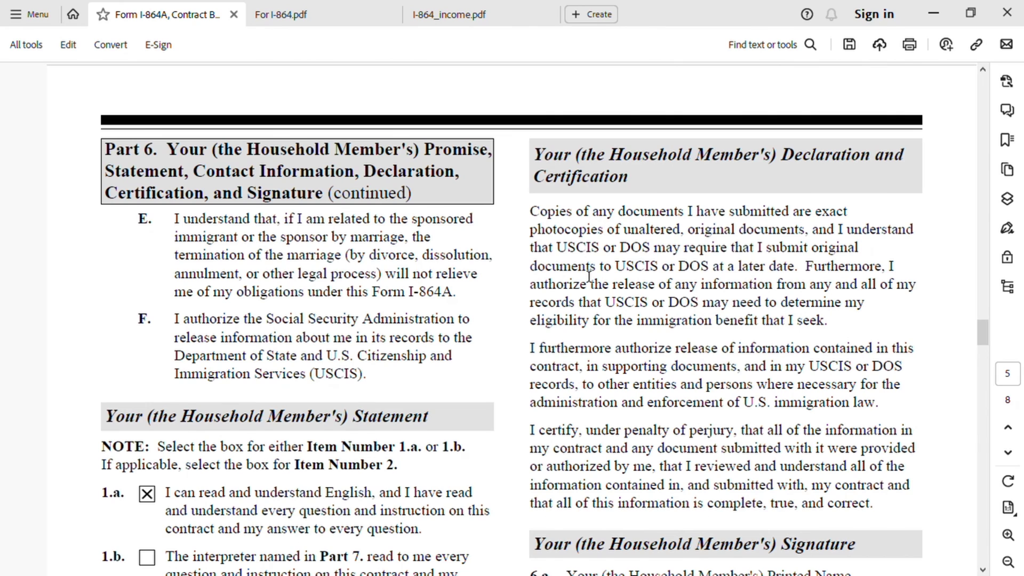
scroll(811, 420, "down", 2)
scroll(811, 420, "down", 3)
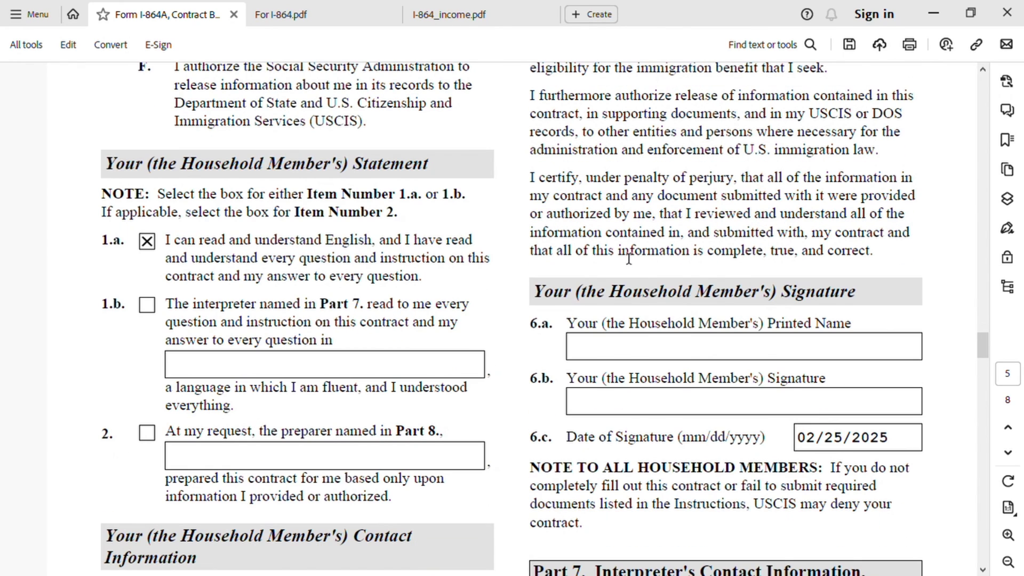
scroll(647, 371, "down", 2)
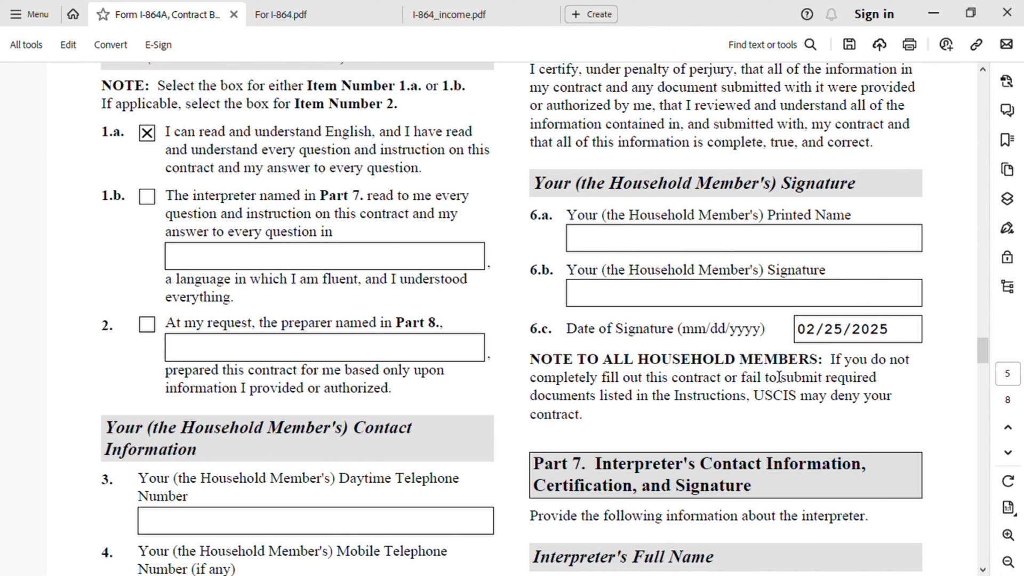
- Look through Part 7 on the interpreter and Part 8 on the preparer, down to the preparer's signature fields on page 7
scroll(773, 373, "down", 5)
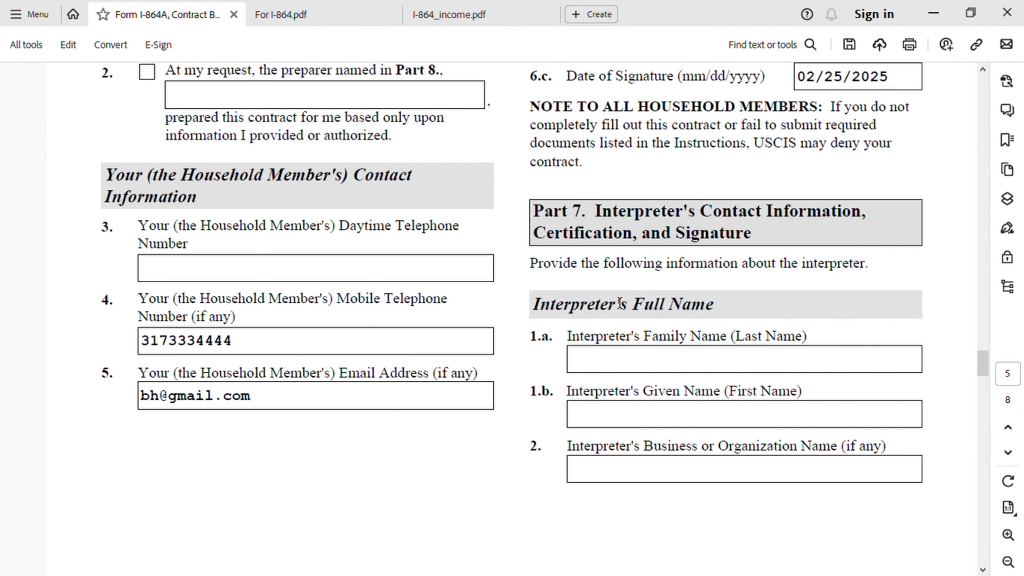
scroll(793, 409, "down", 6)
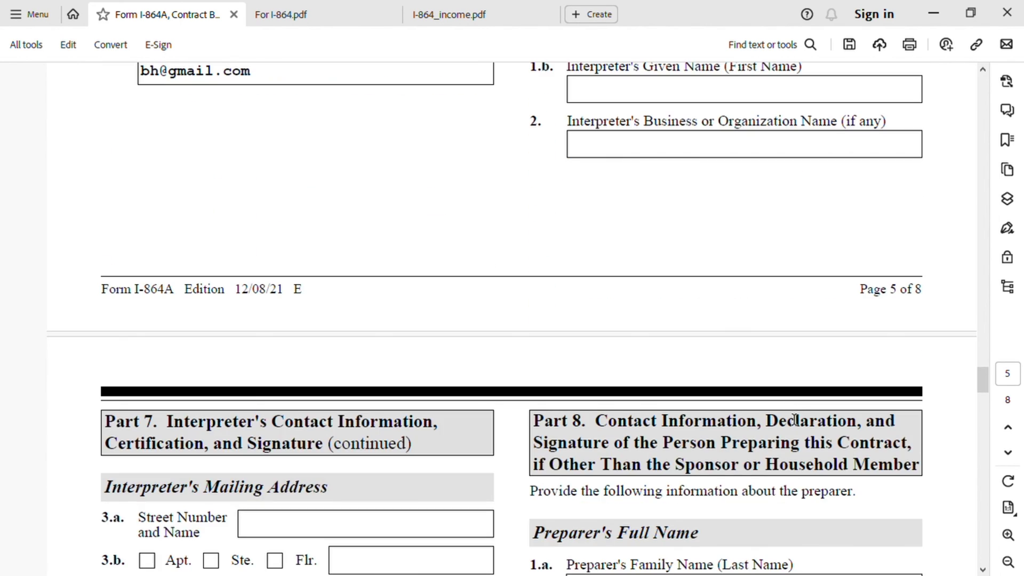
scroll(793, 416, "down", 3)
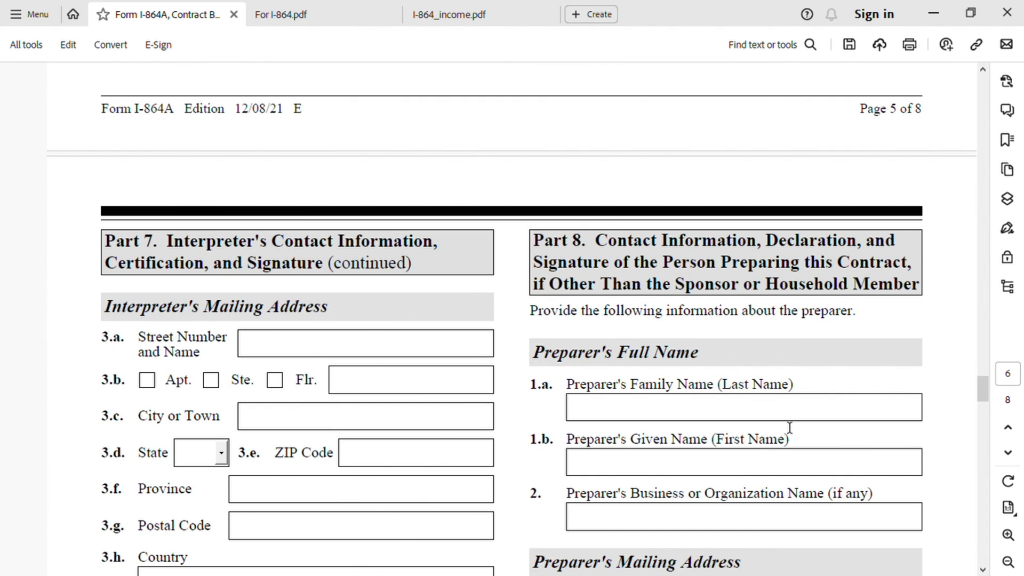
scroll(789, 427, "down", 1)
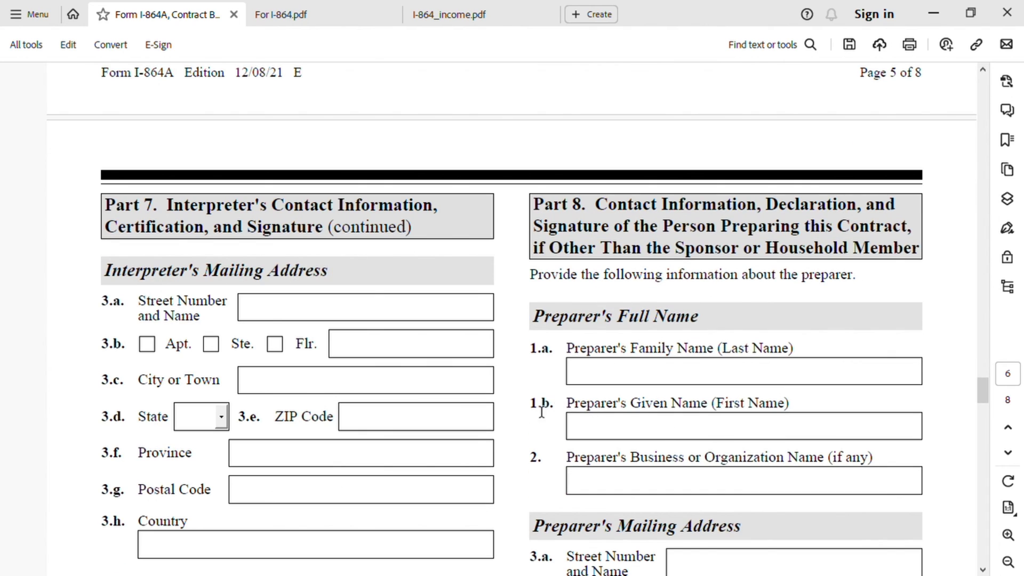
scroll(432, 416, "down", 11)
scroll(367, 451, "down", 9)
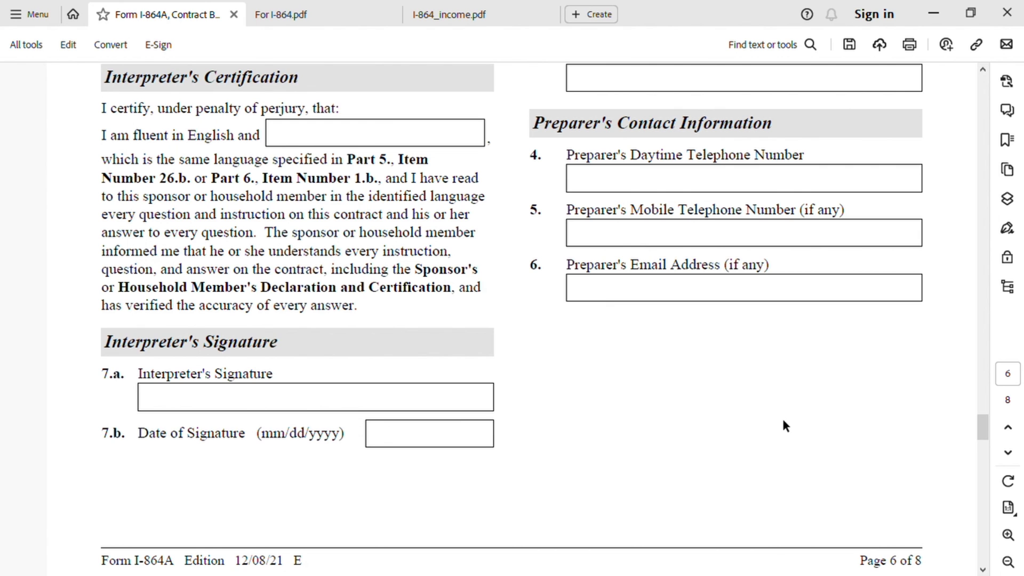
scroll(722, 392, "down", 10)
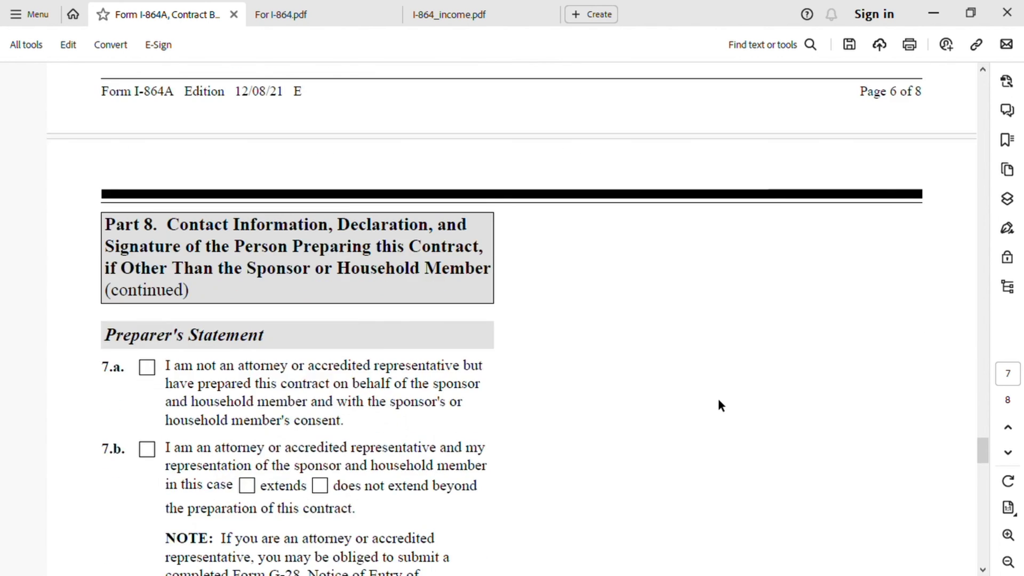
scroll(718, 407, "down", 8)
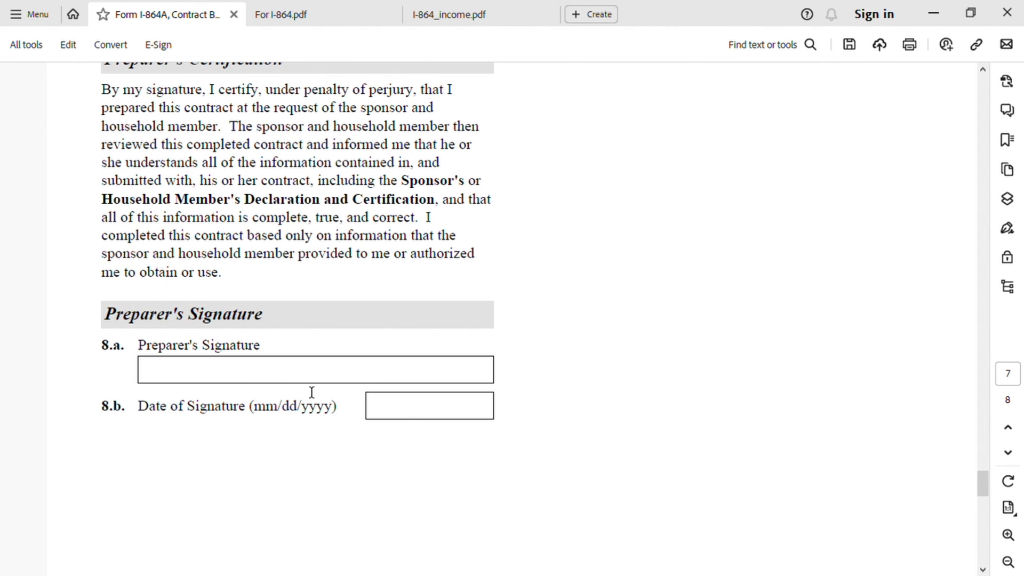
- Review Part 9, Additional Information, including its instructions, the name fields and the page, part and item number fields
scroll(673, 442, "down", 8)
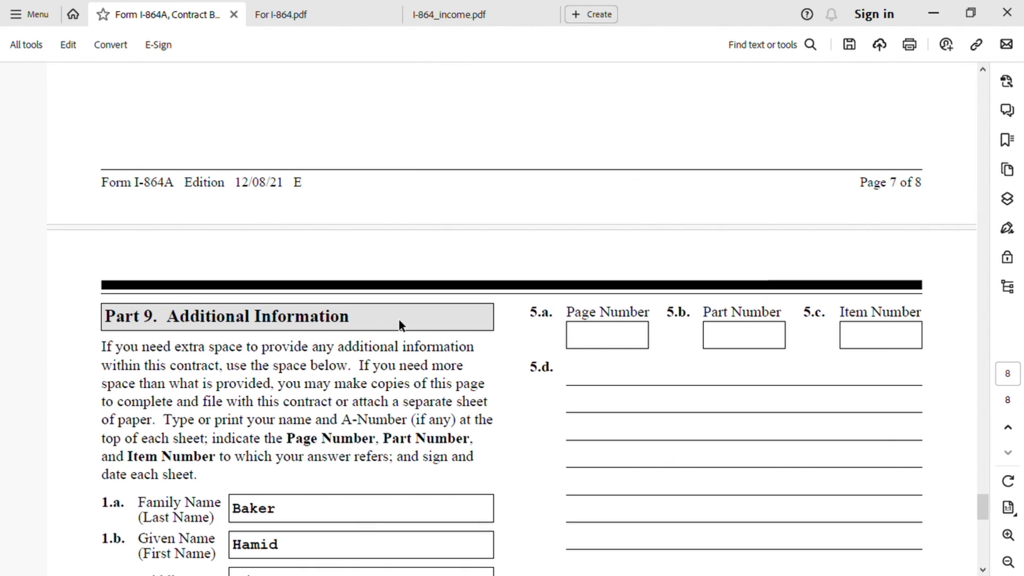
scroll(685, 433, "down", 3)
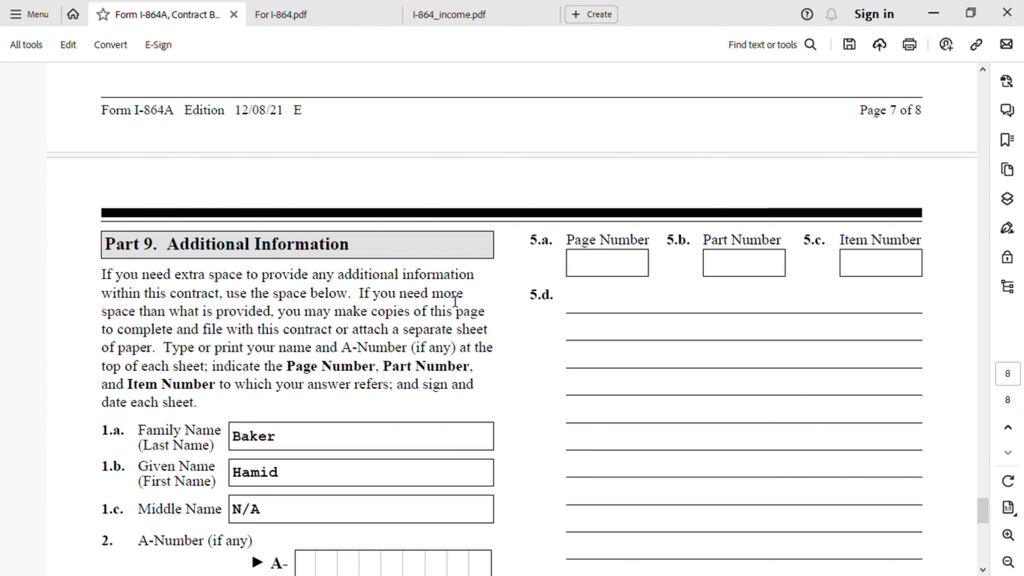
scroll(626, 411, "down", 1)
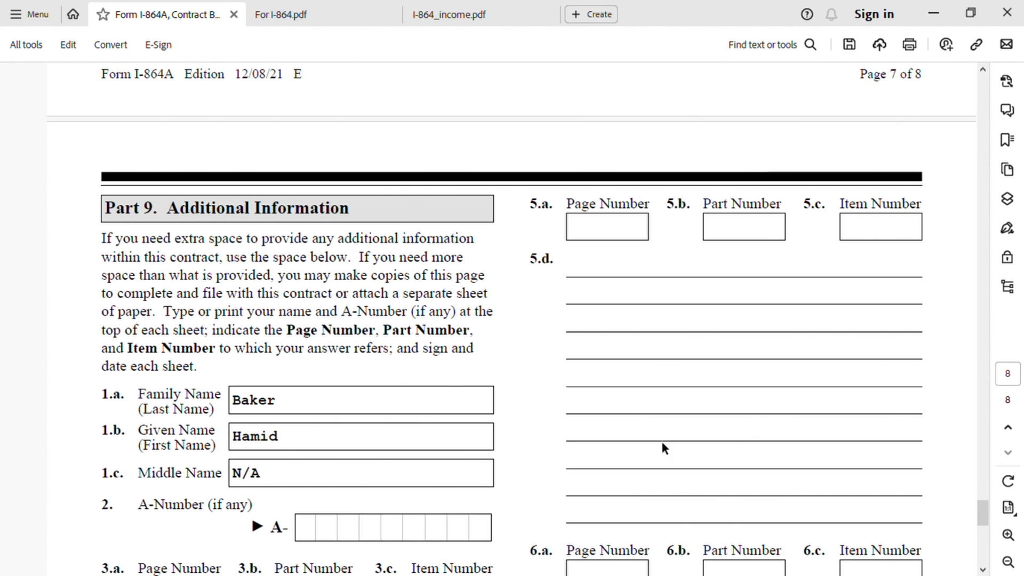
scroll(797, 383, "down", 1)
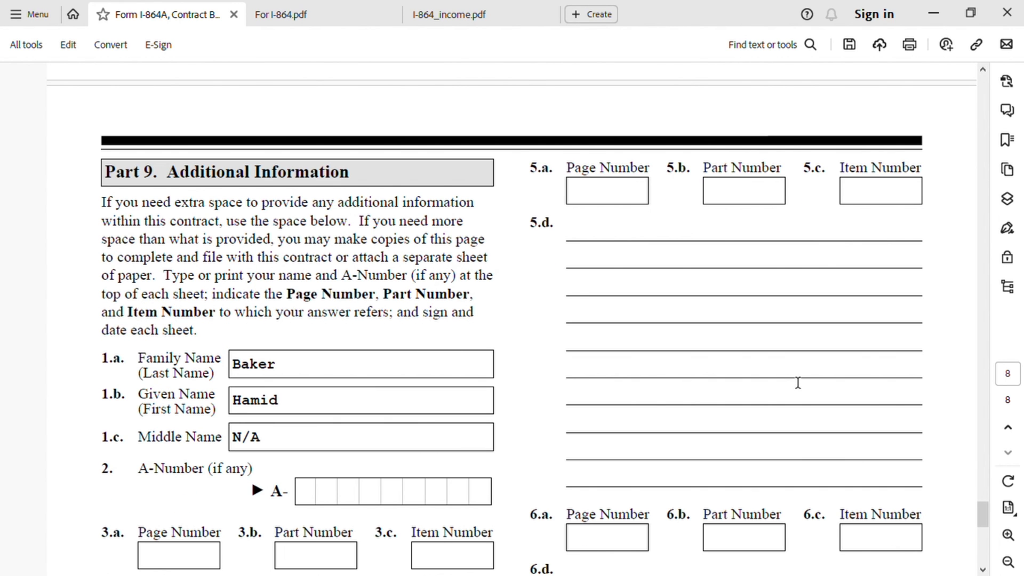